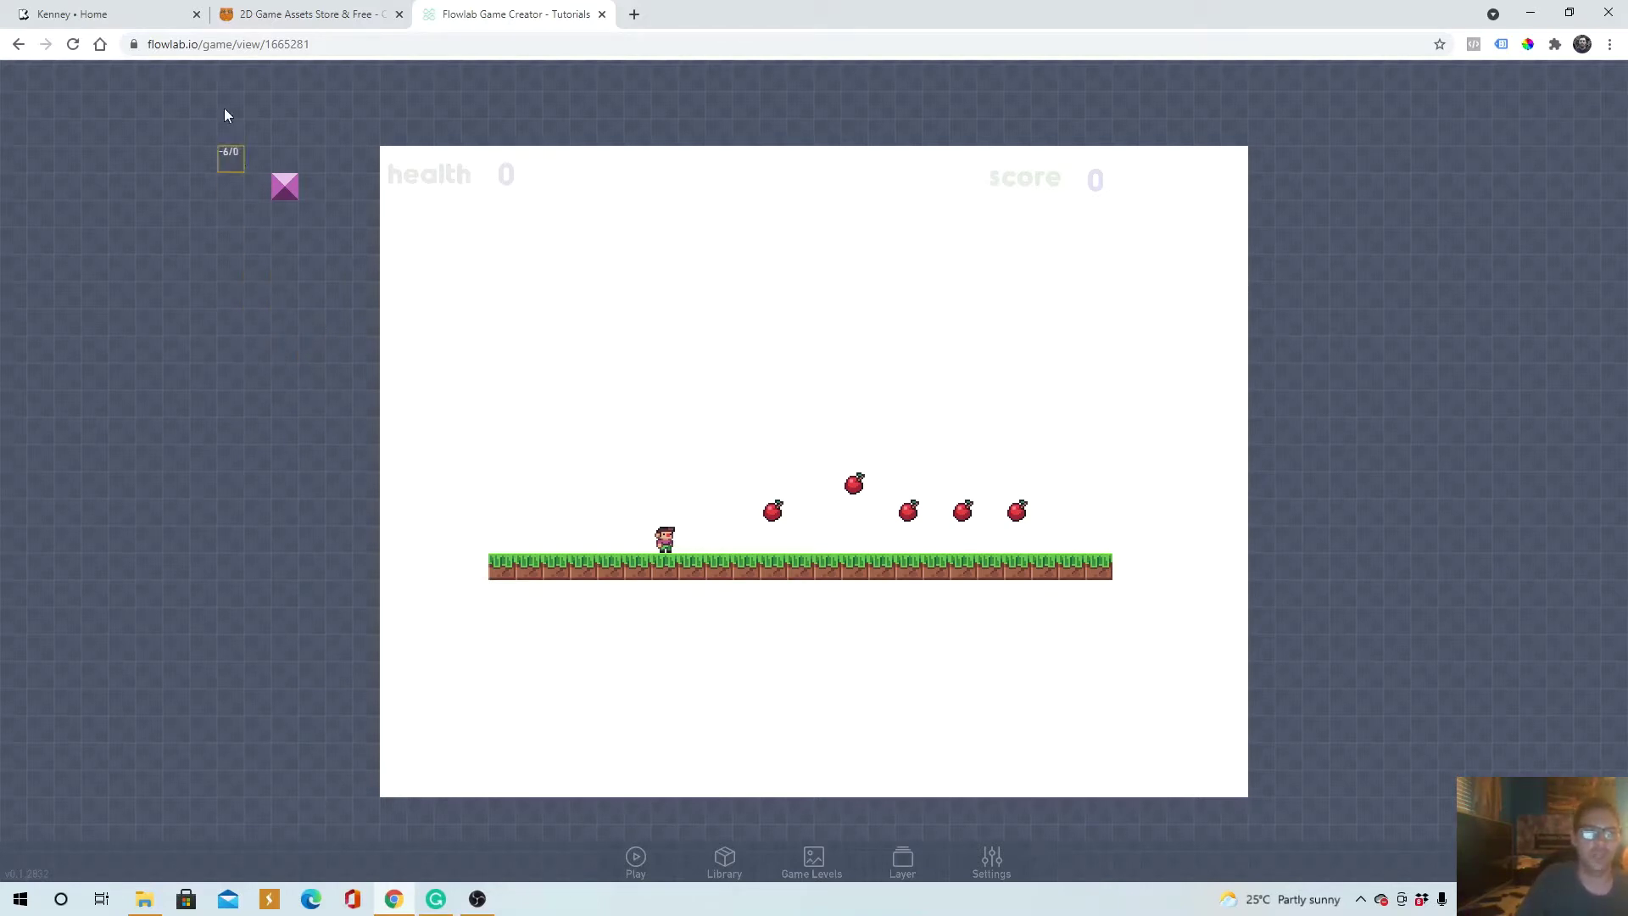
Step: On Kenney, filter the asset list to 2D packs and open Toon Characters 1
click(148, 10)
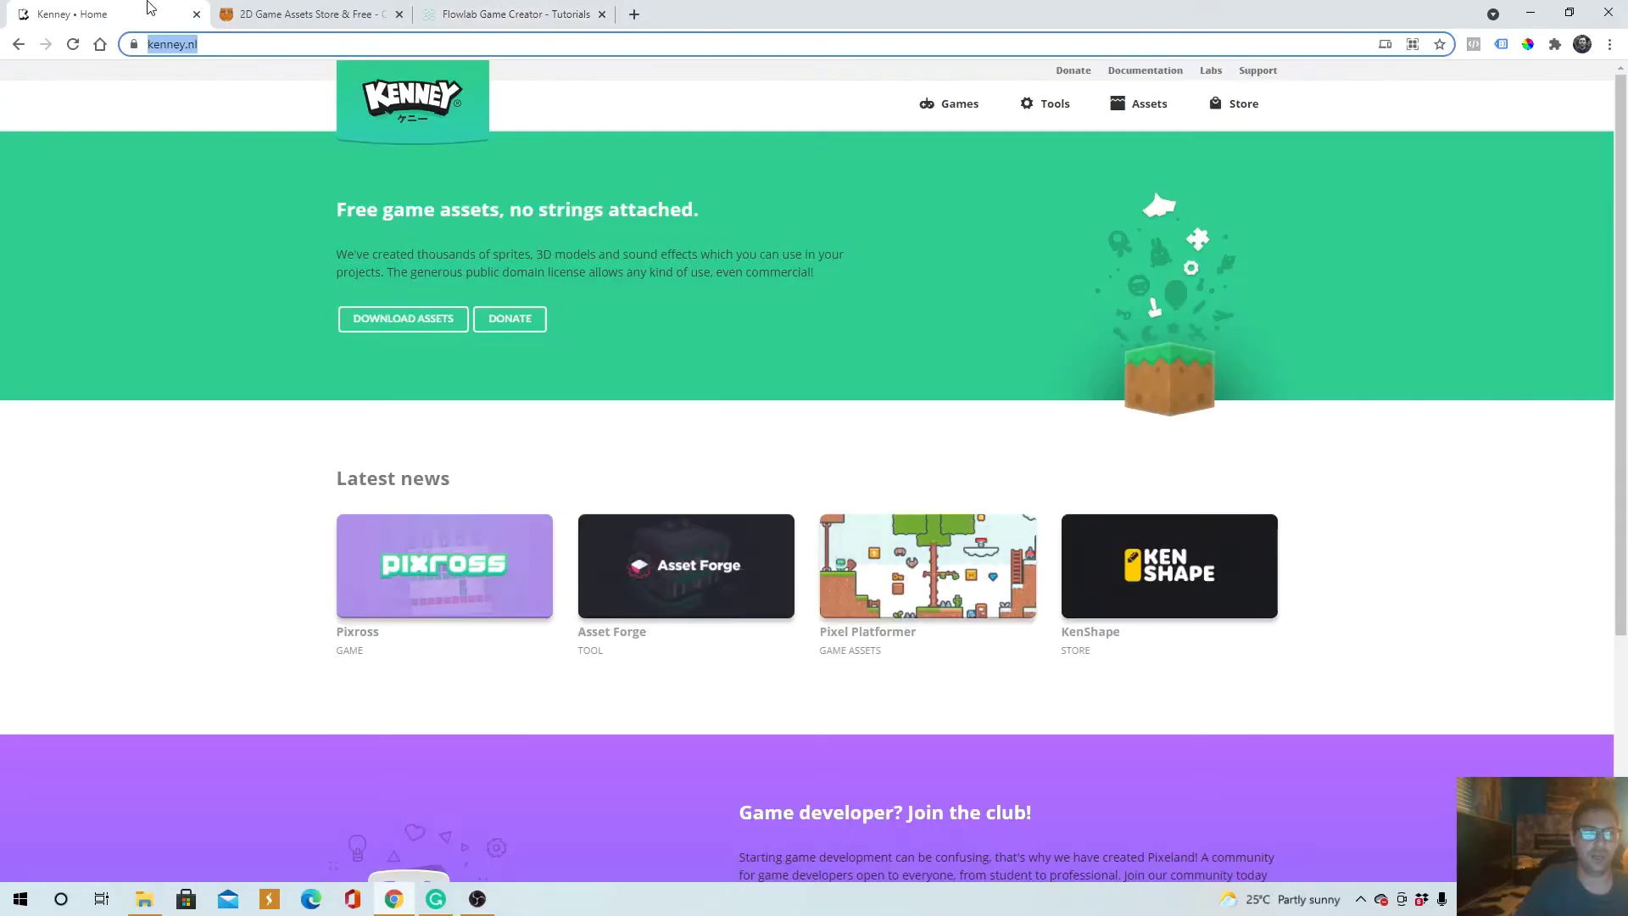
click(214, 323)
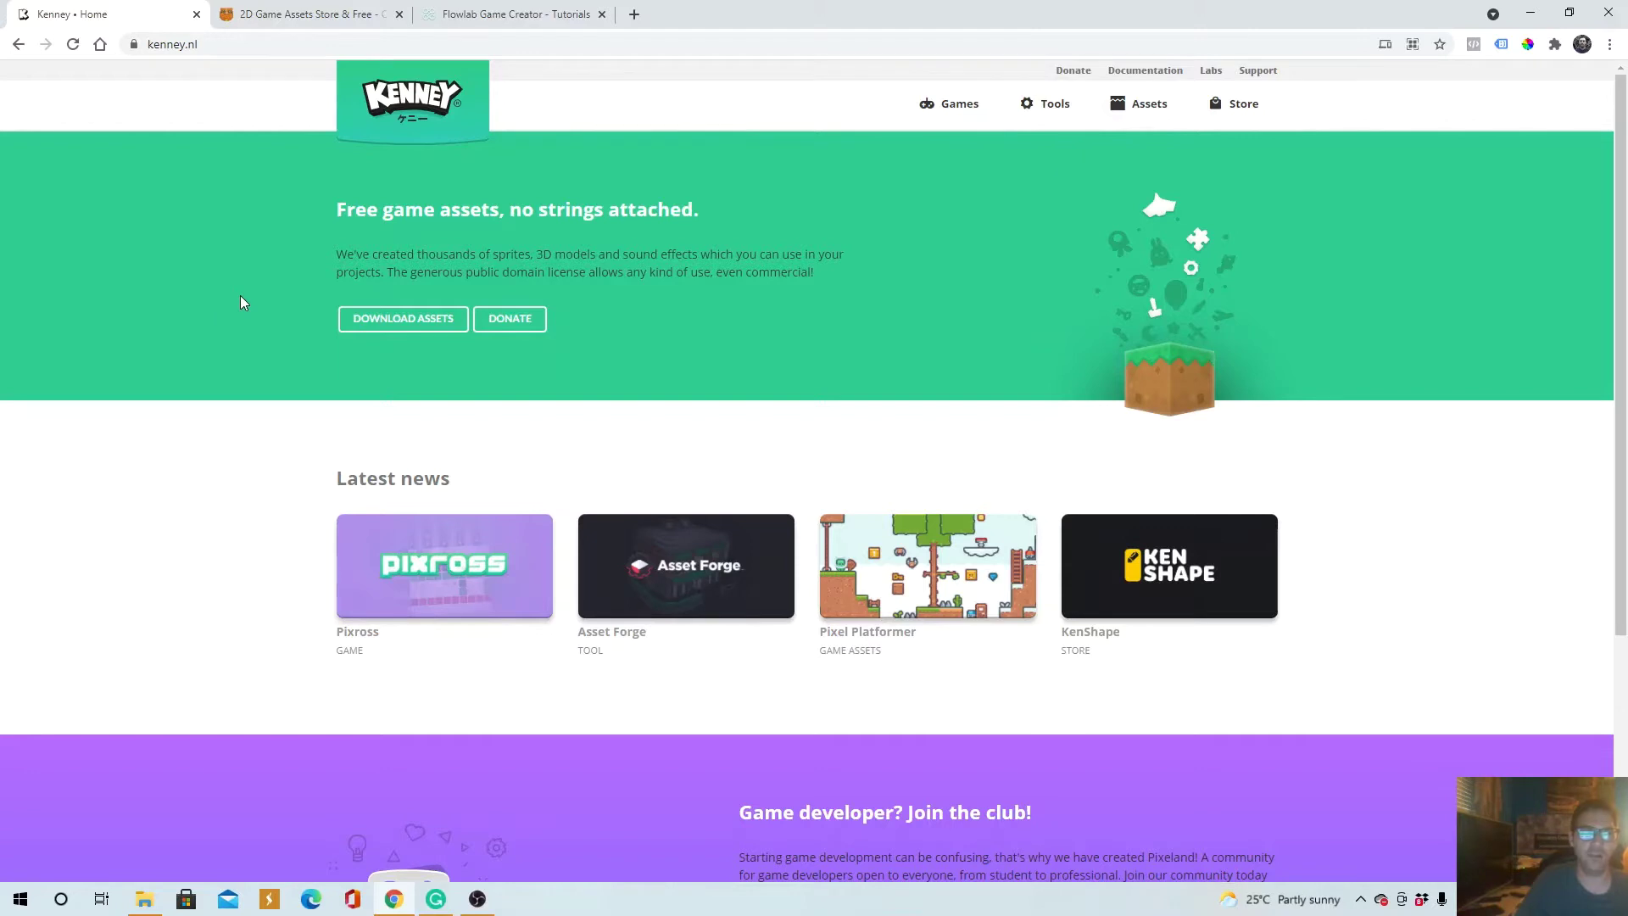
scroll(1051, 421, down, 4)
scroll(1055, 428, up, 4)
click(1147, 107)
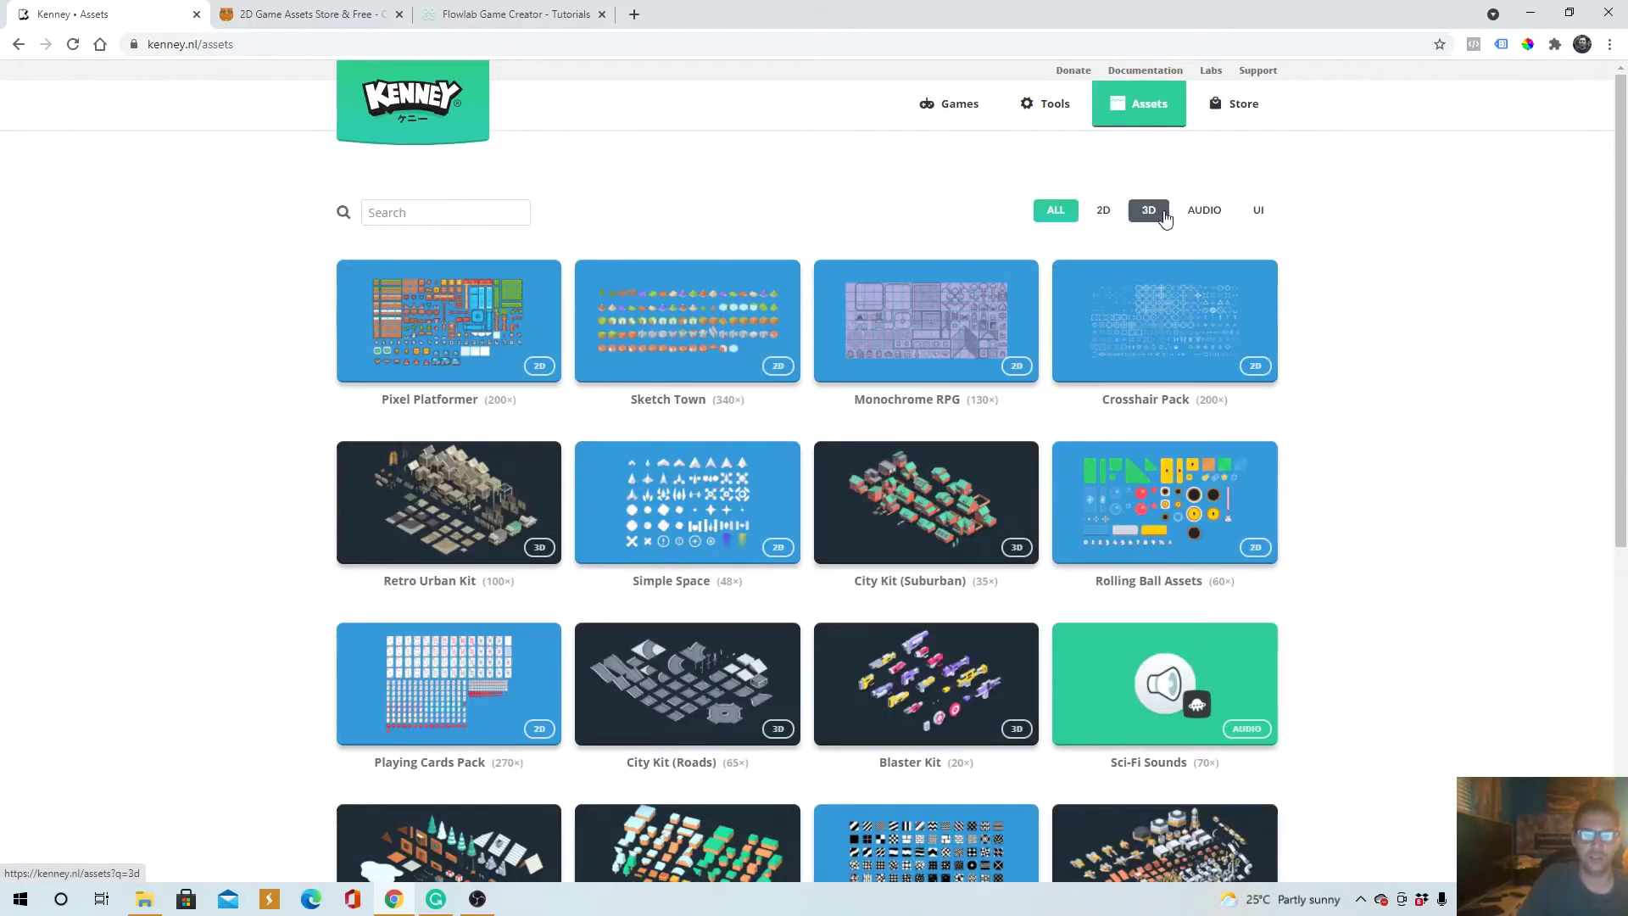
click(1103, 211)
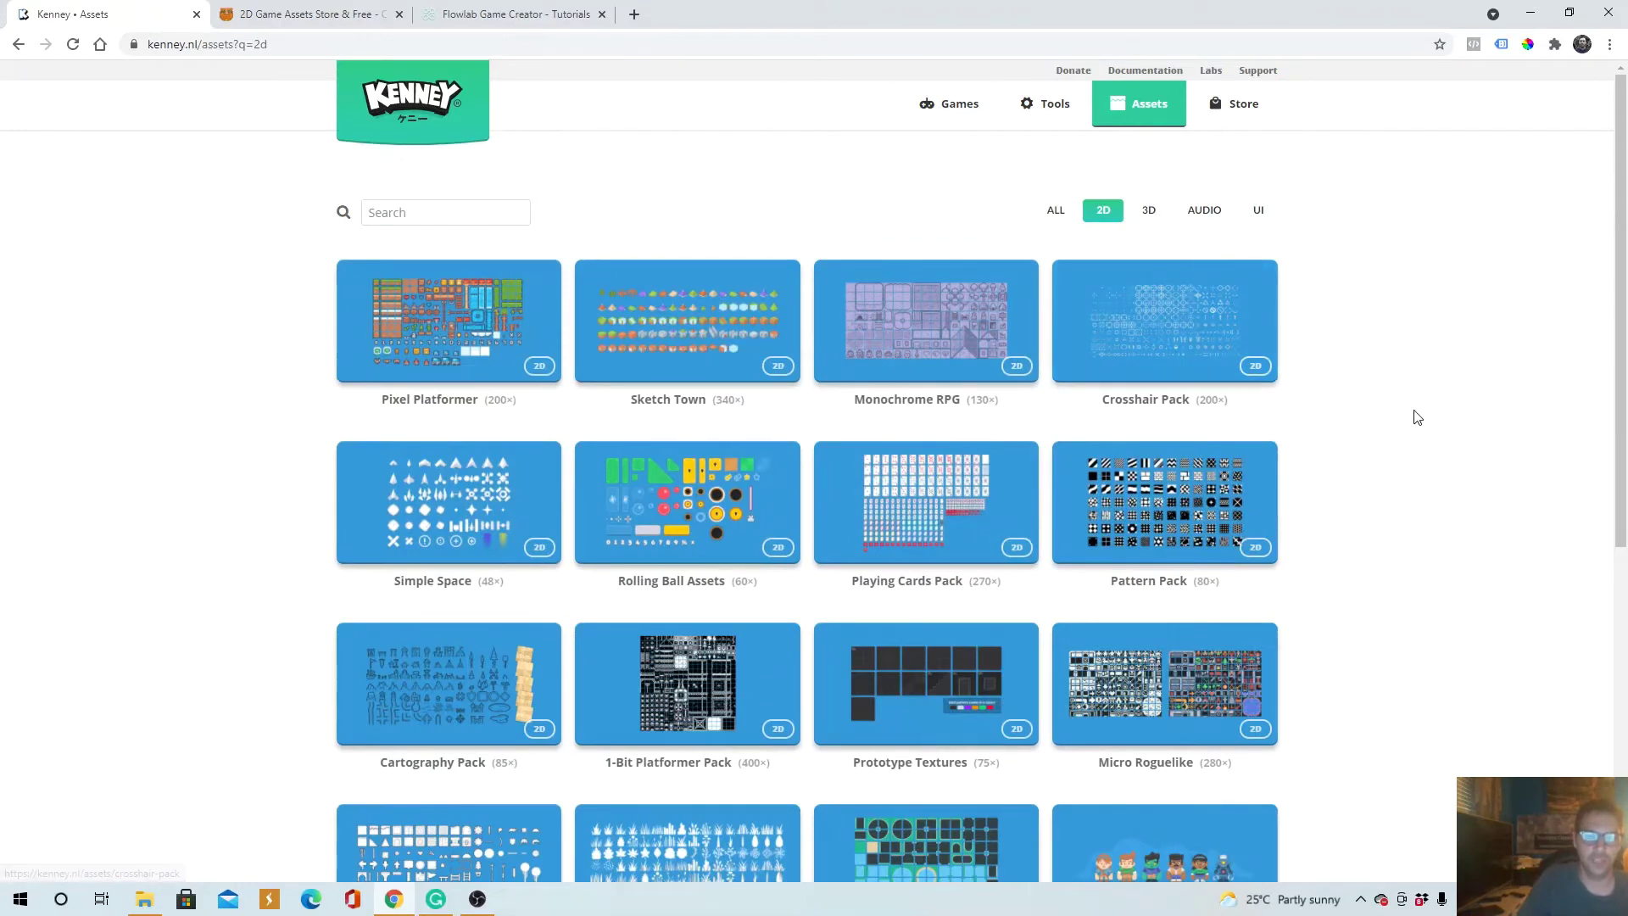
scroll(1426, 416, down, 5)
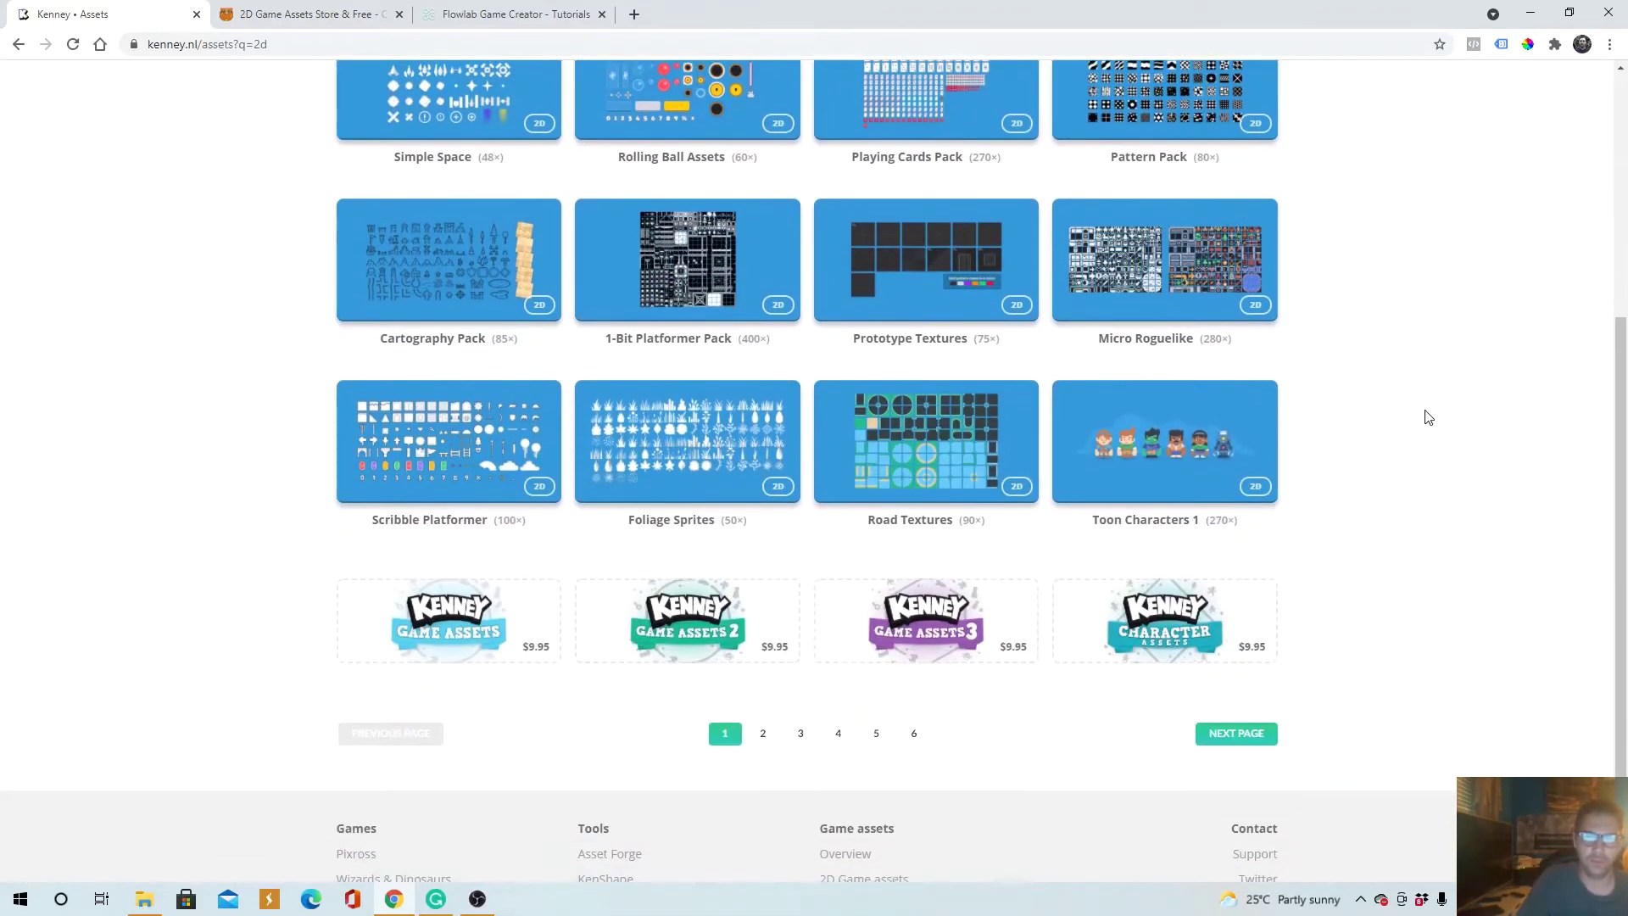
click(1174, 445)
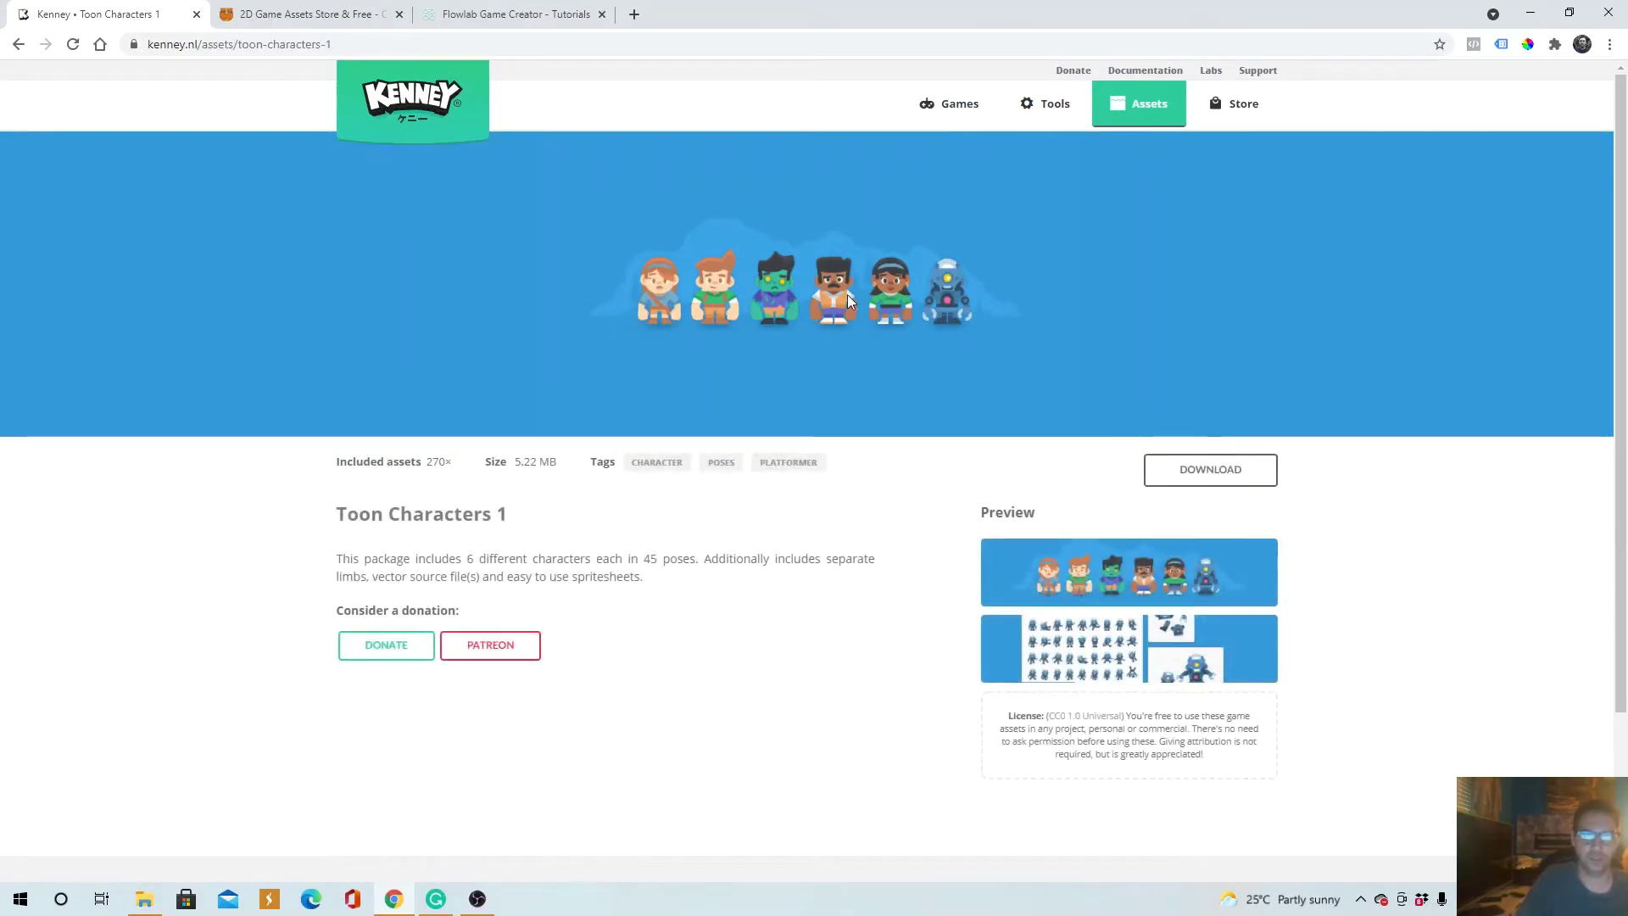
Step: Download the Toon Characters 1 zip and view it in the Downloads folder
click(1236, 477)
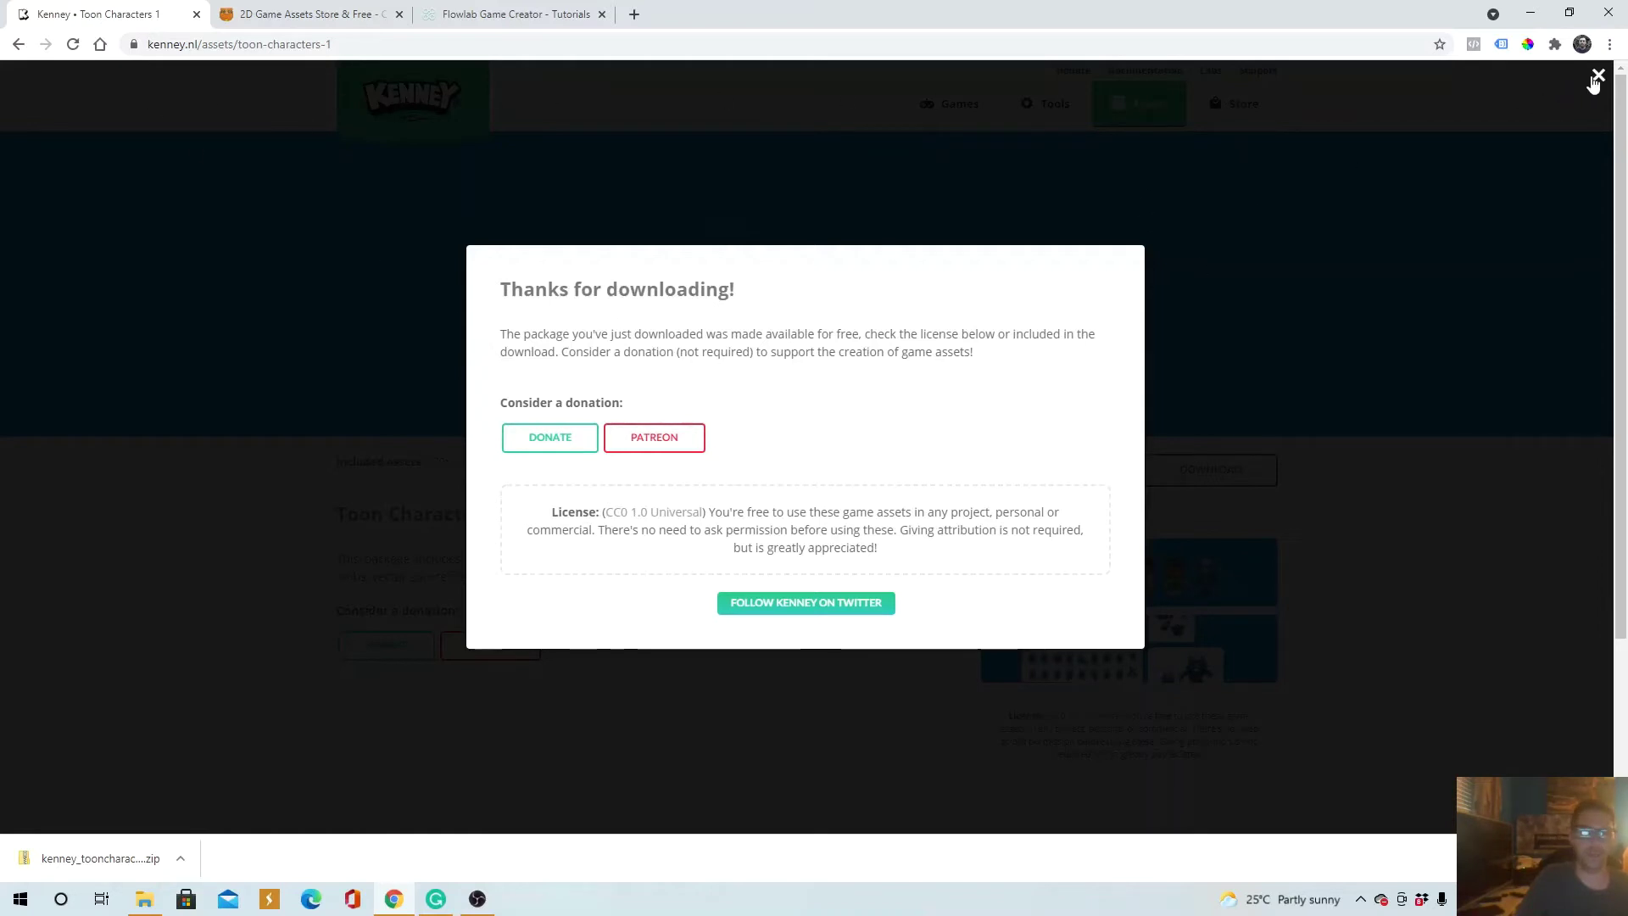
click(1598, 74)
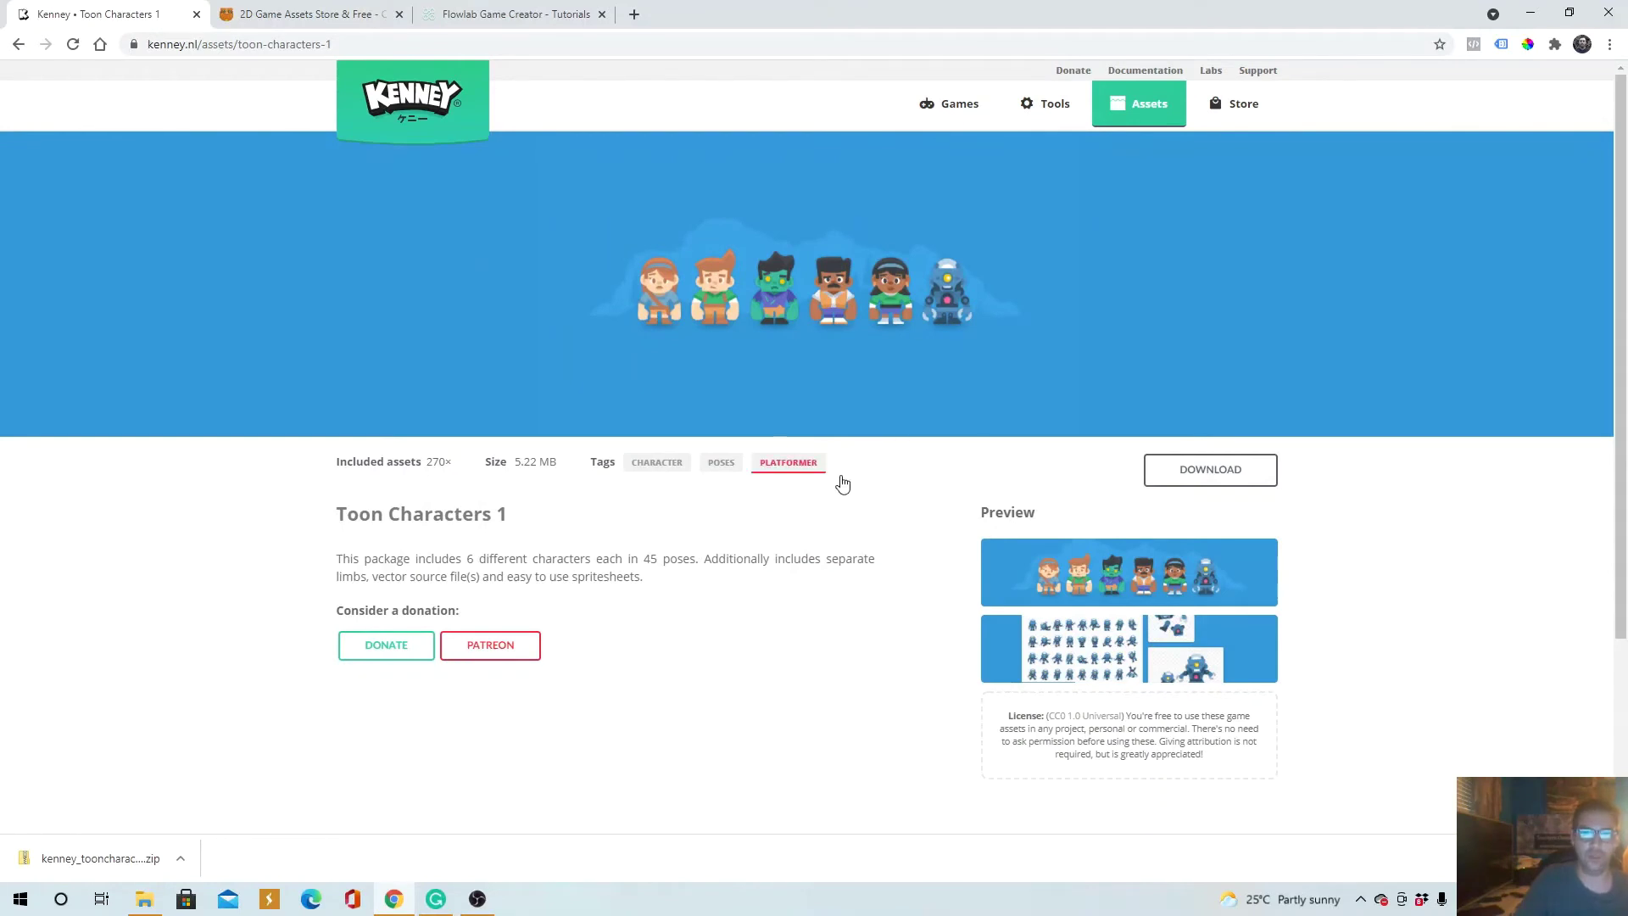
click(145, 898)
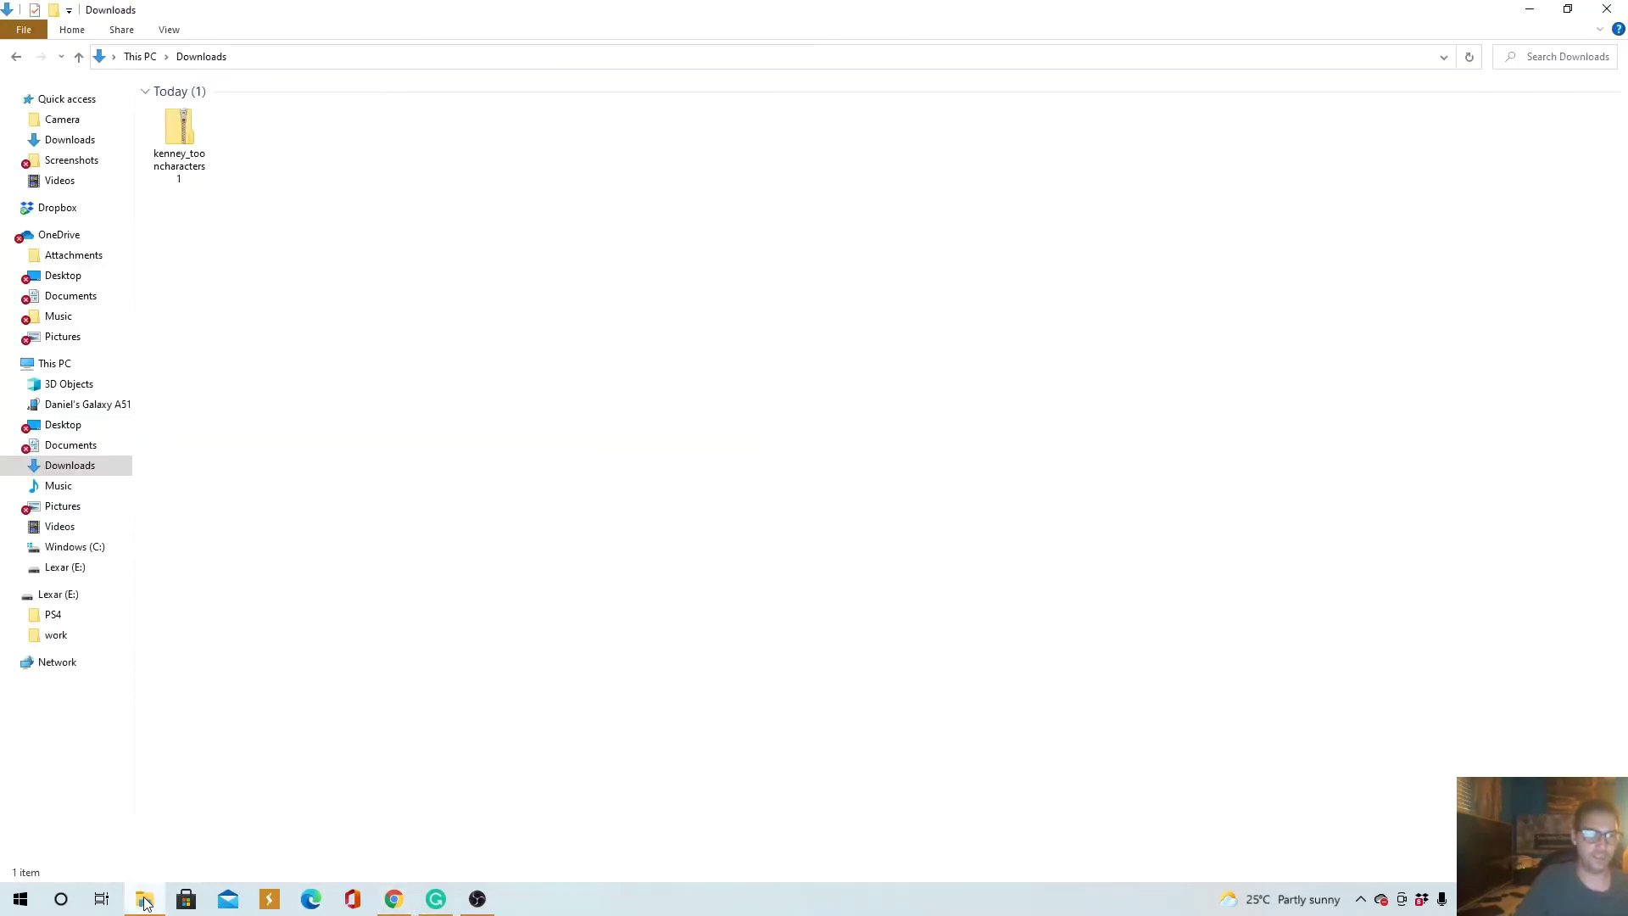
Step: Open character_zombie_idle.png from the zip's Zombie > PNG > Poses folder in Photos
double_click(180, 135)
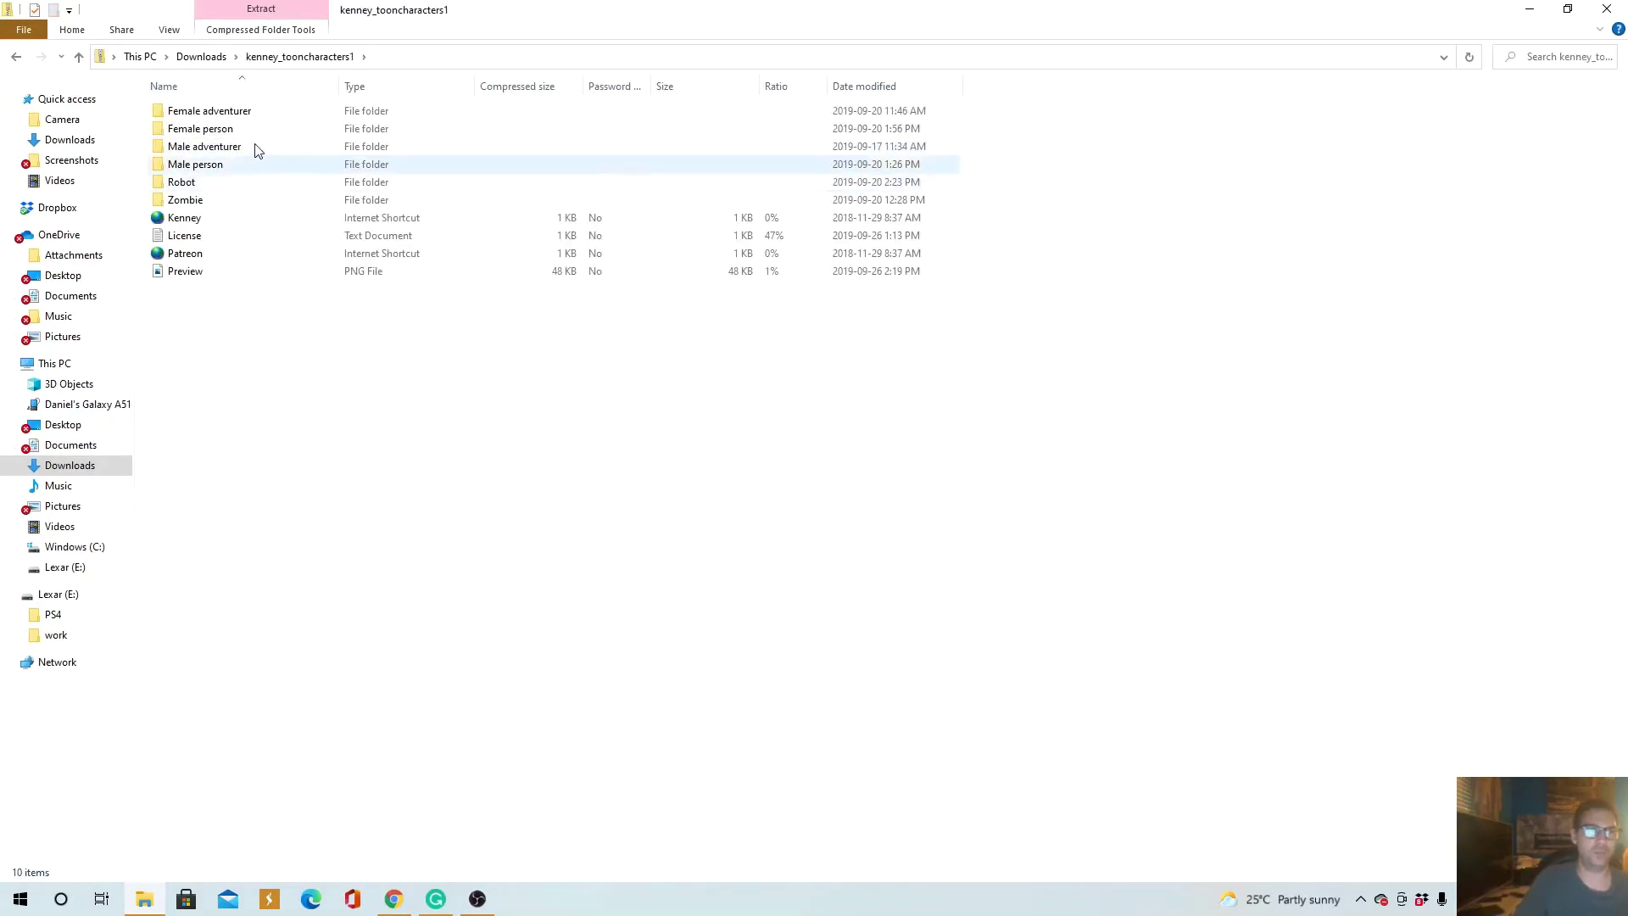
double_click(208, 200)
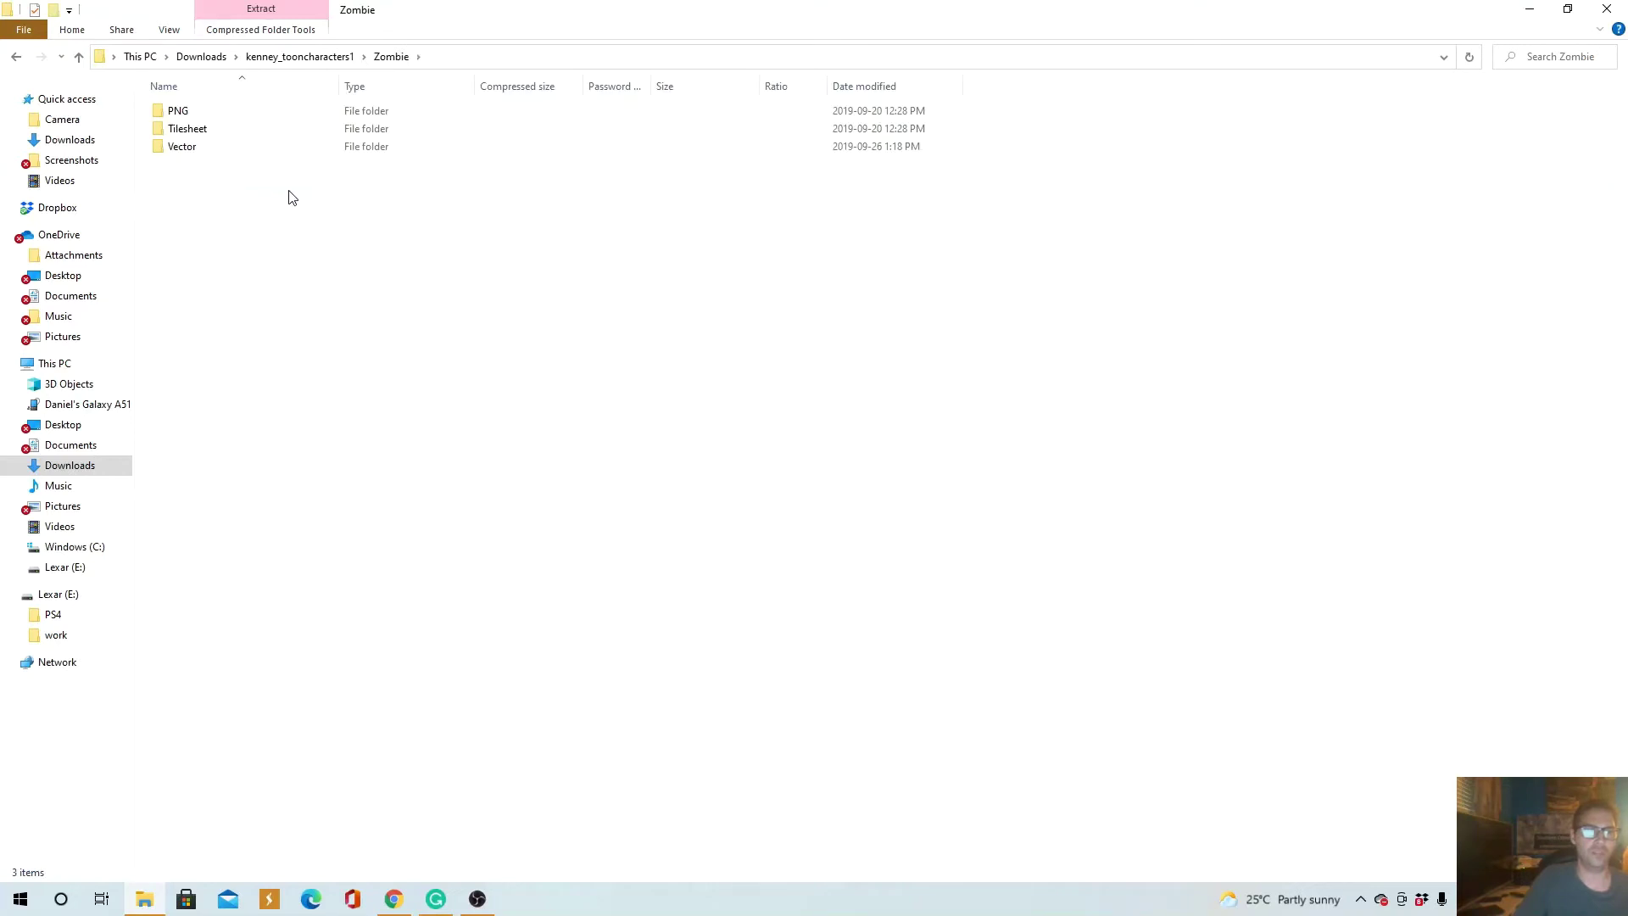
double_click(188, 119)
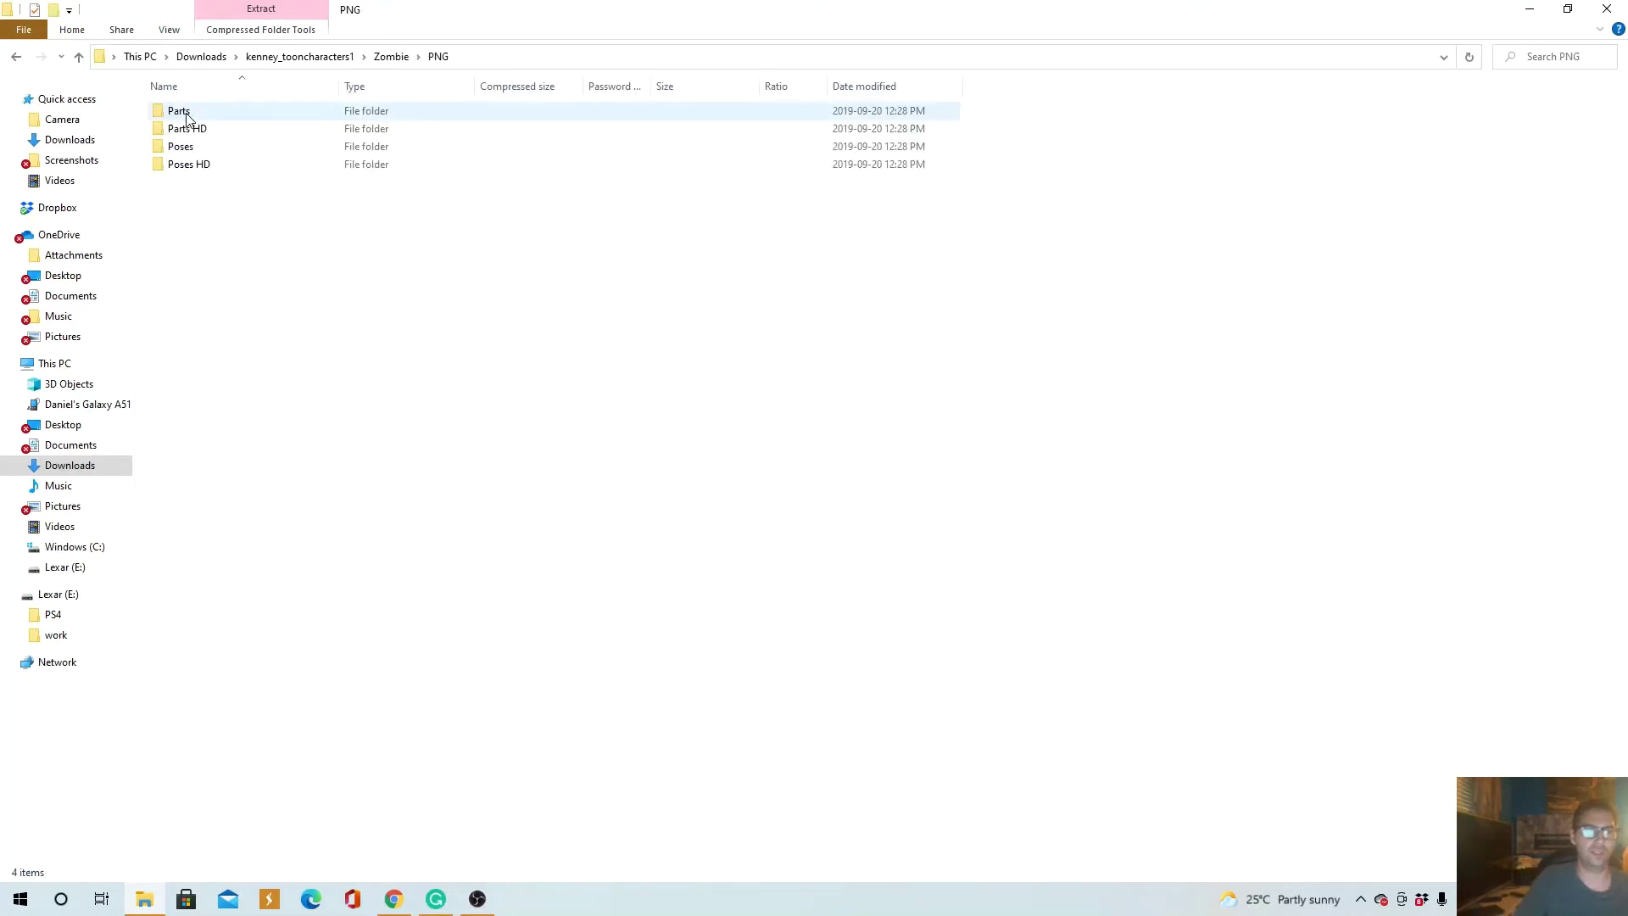
double_click(222, 148)
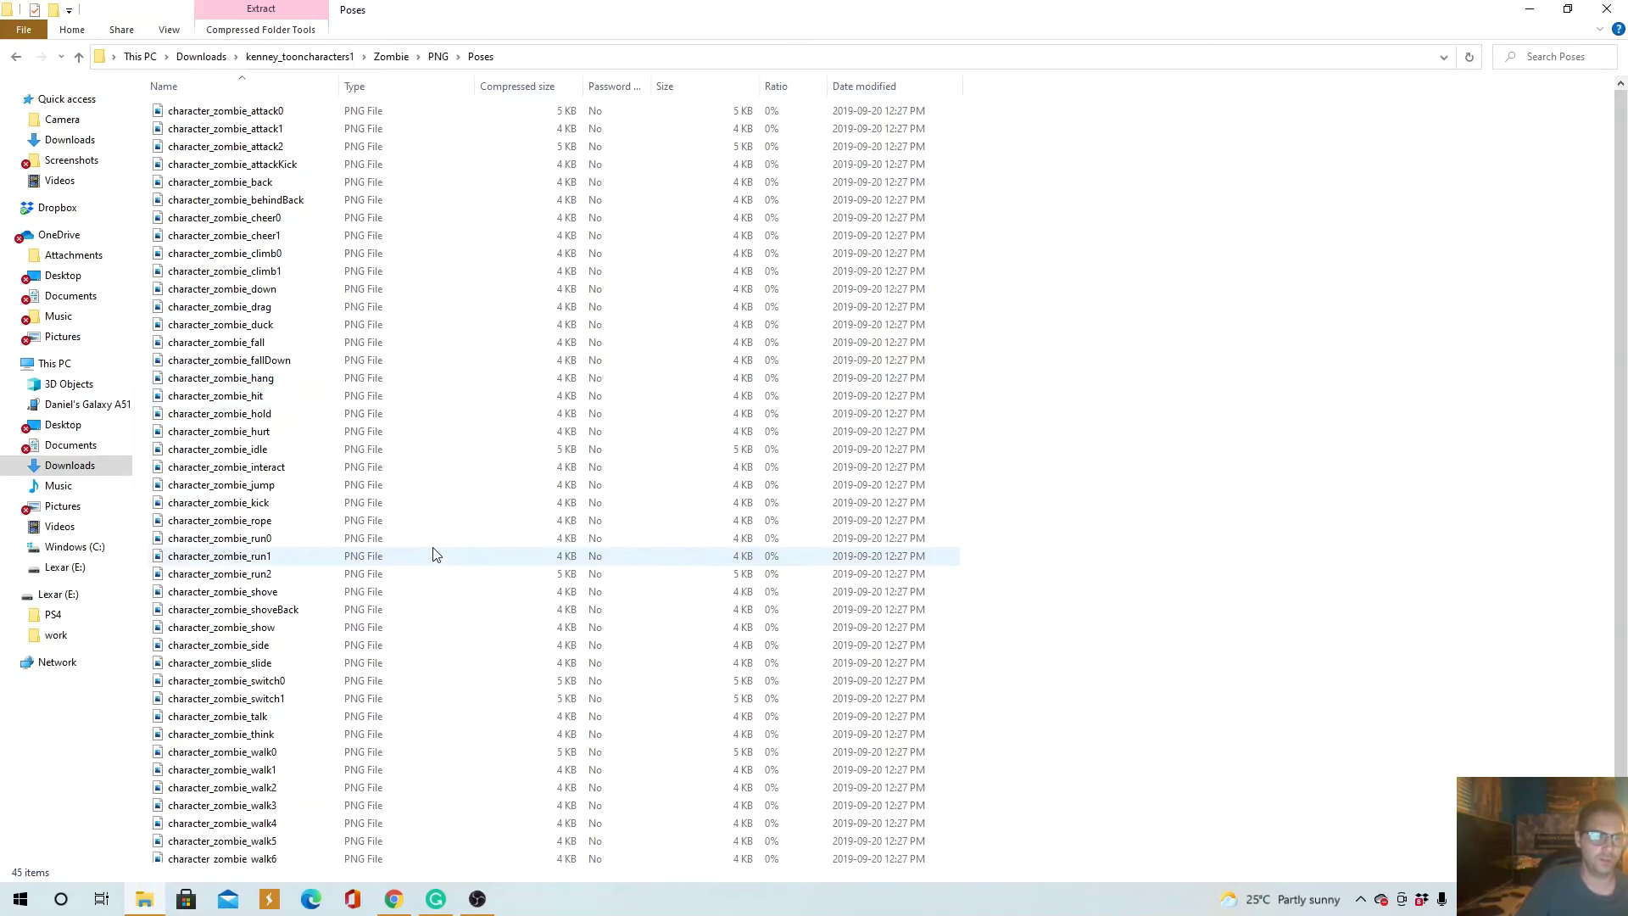
scroll(314, 645, down, 1)
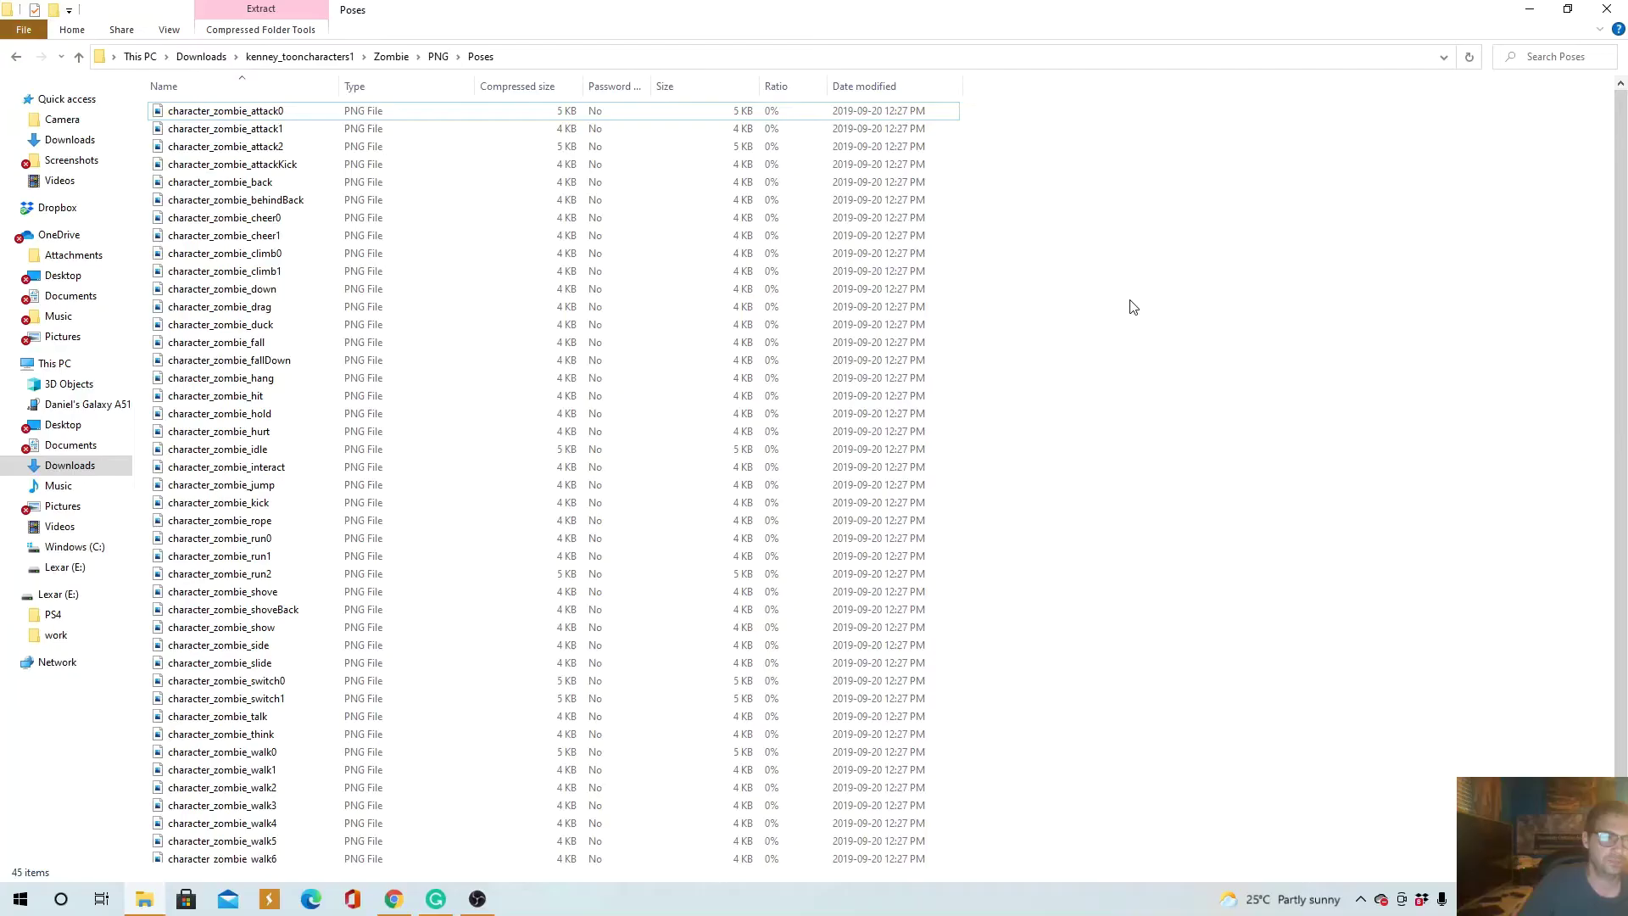
click(262, 451)
double_click(262, 451)
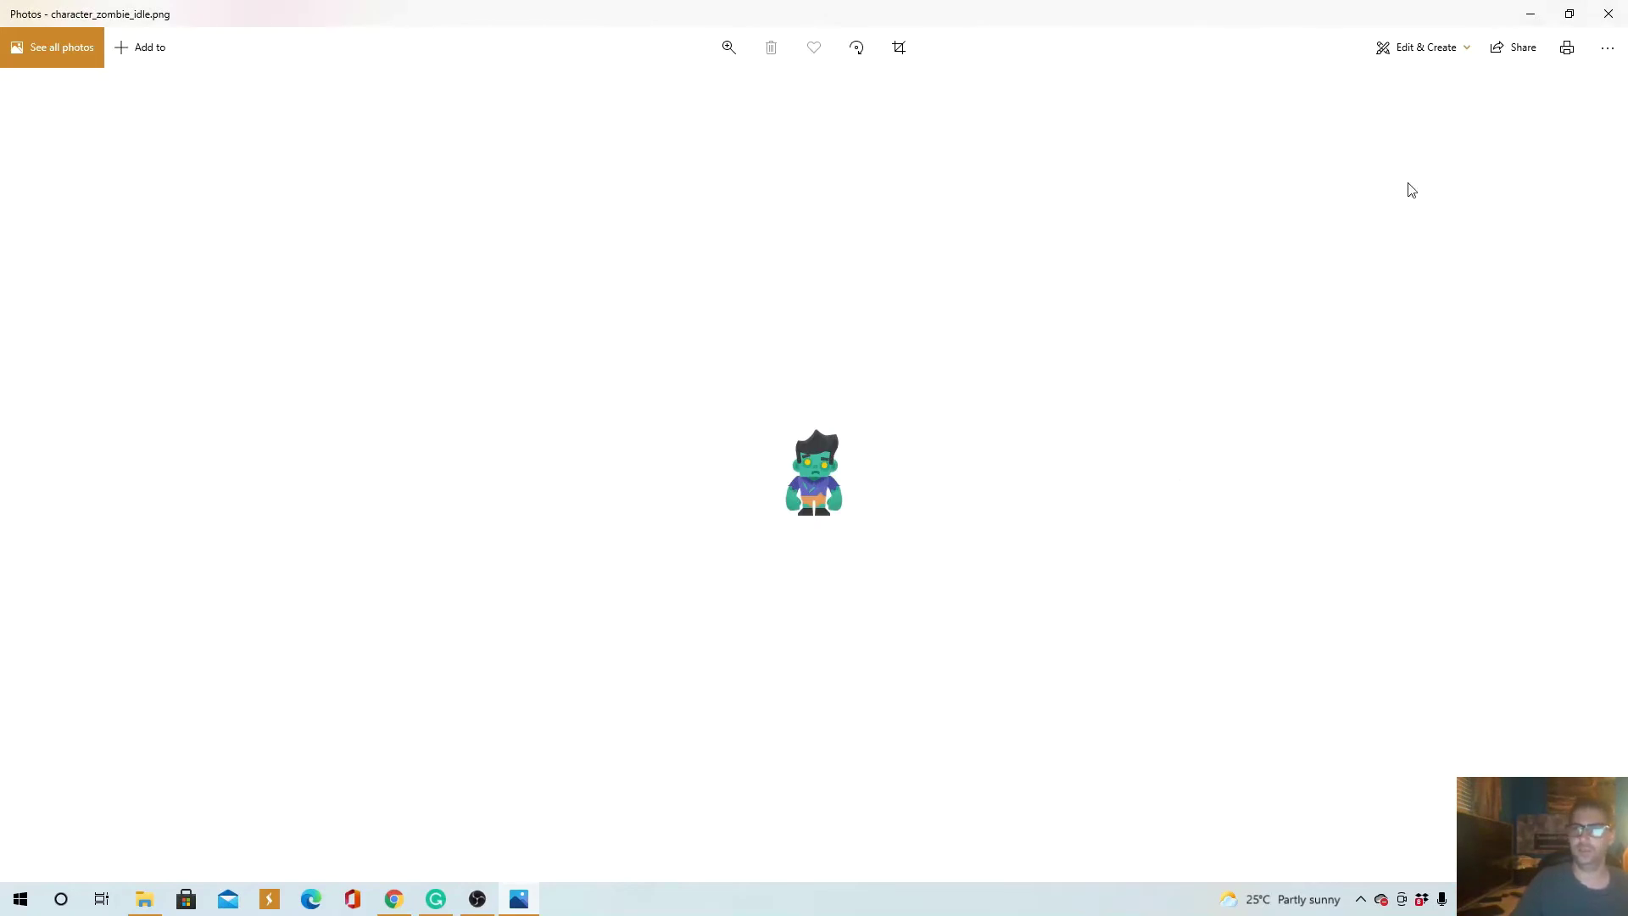
Step: Save a copy of the zombie idle image to Downloads
click(1607, 47)
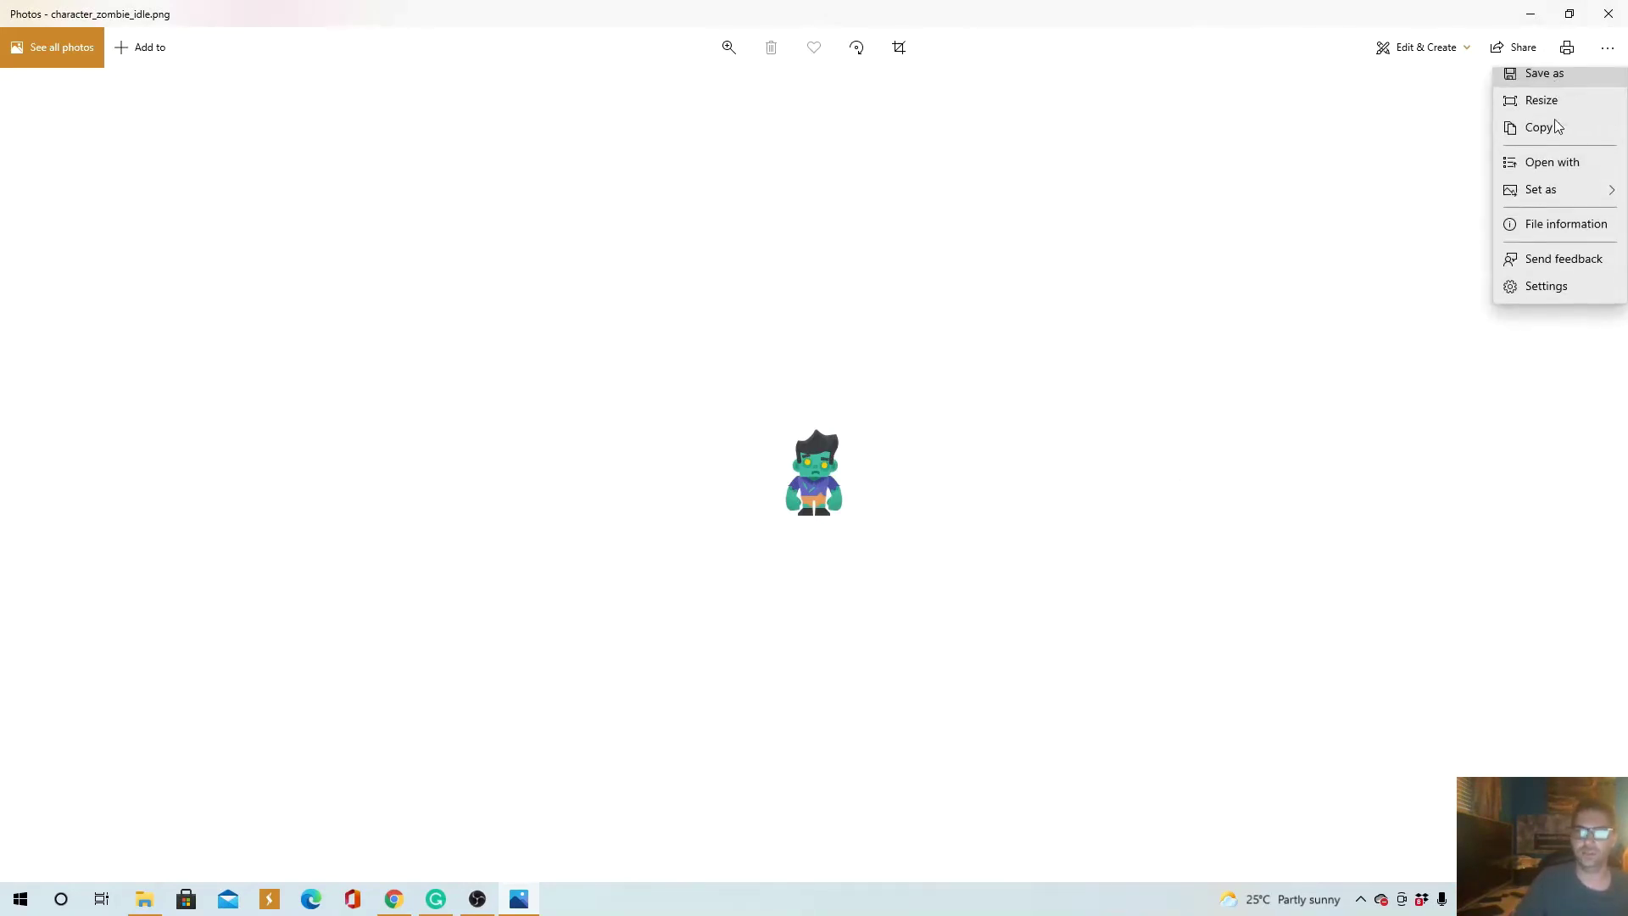
click(1554, 118)
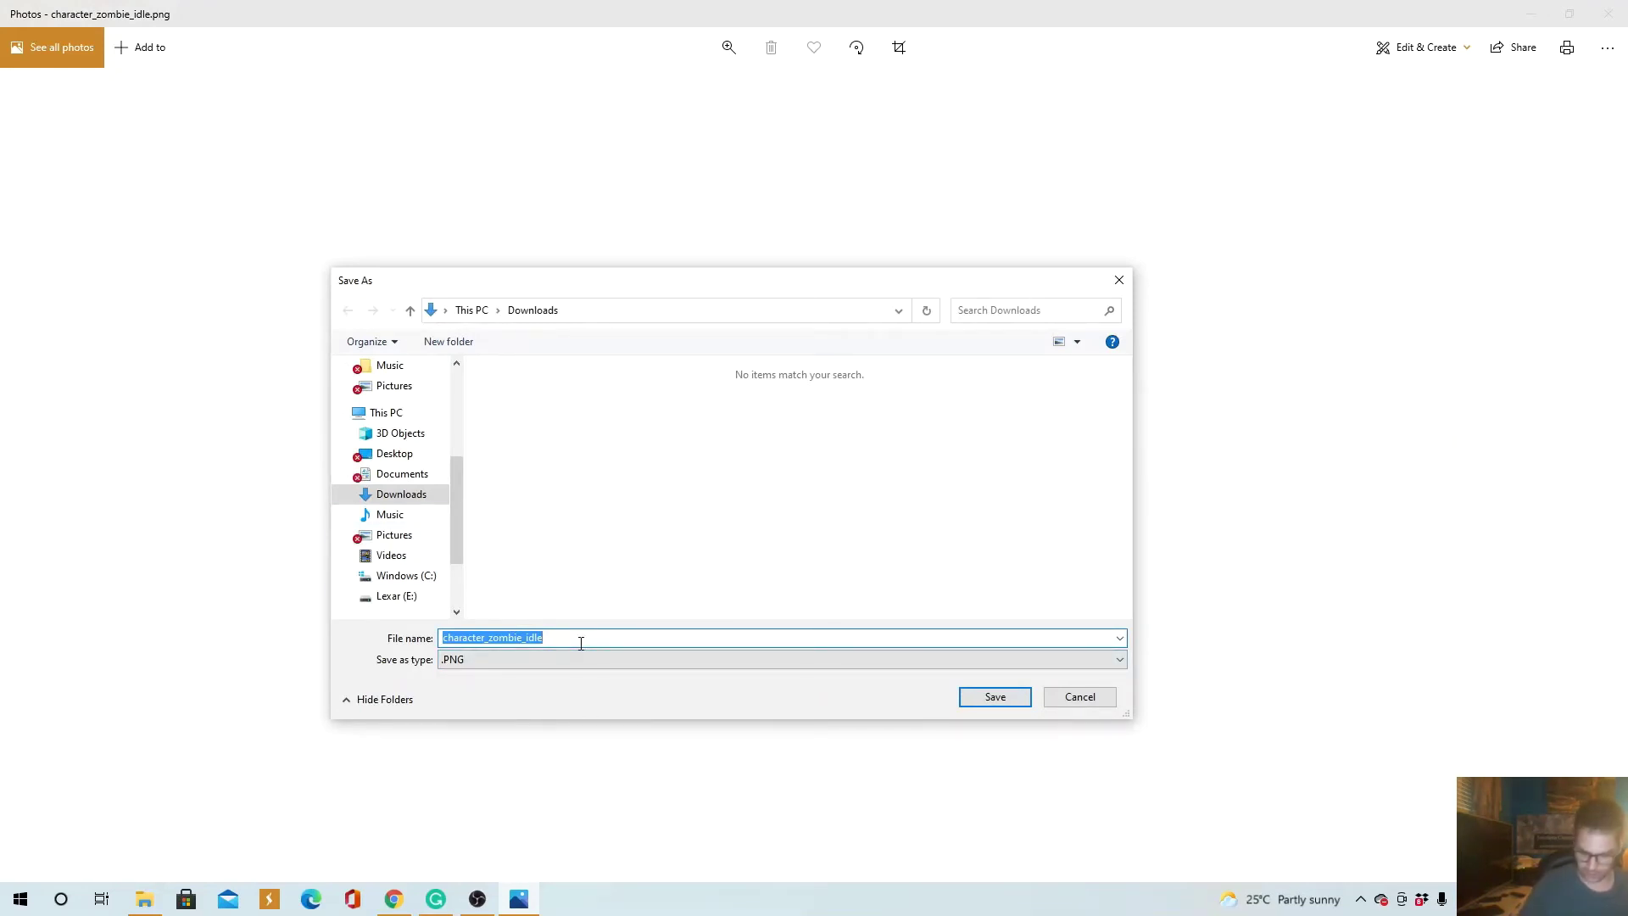
key(Return)
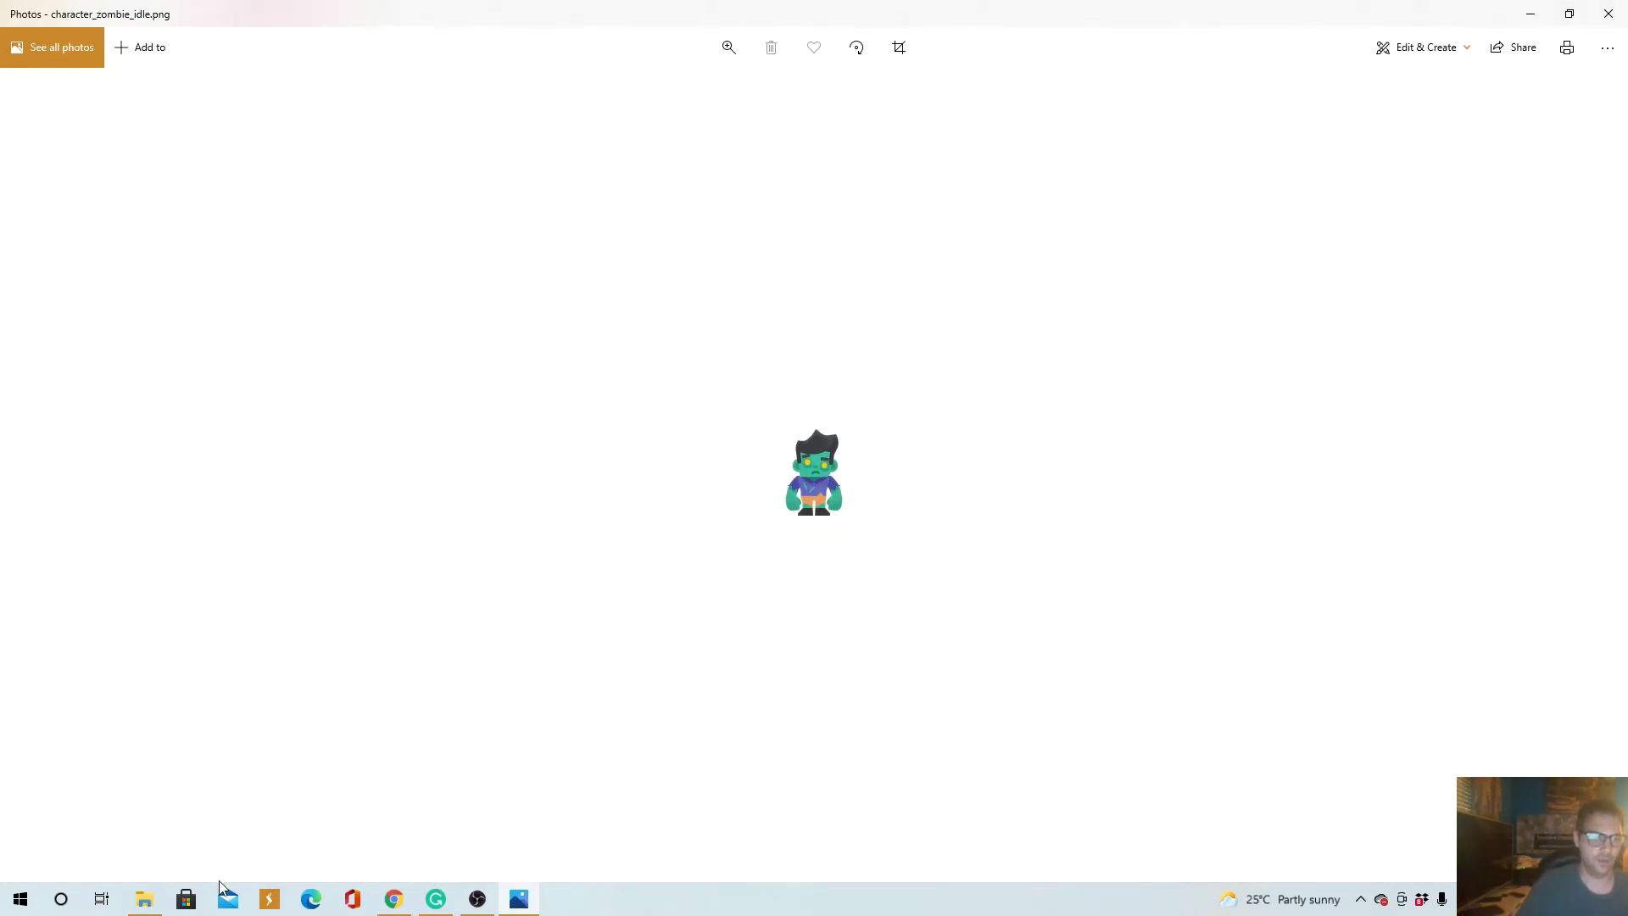
Step: Check the saved copy in the Downloads folder, then minimize File Explorer and close Photos
click(145, 899)
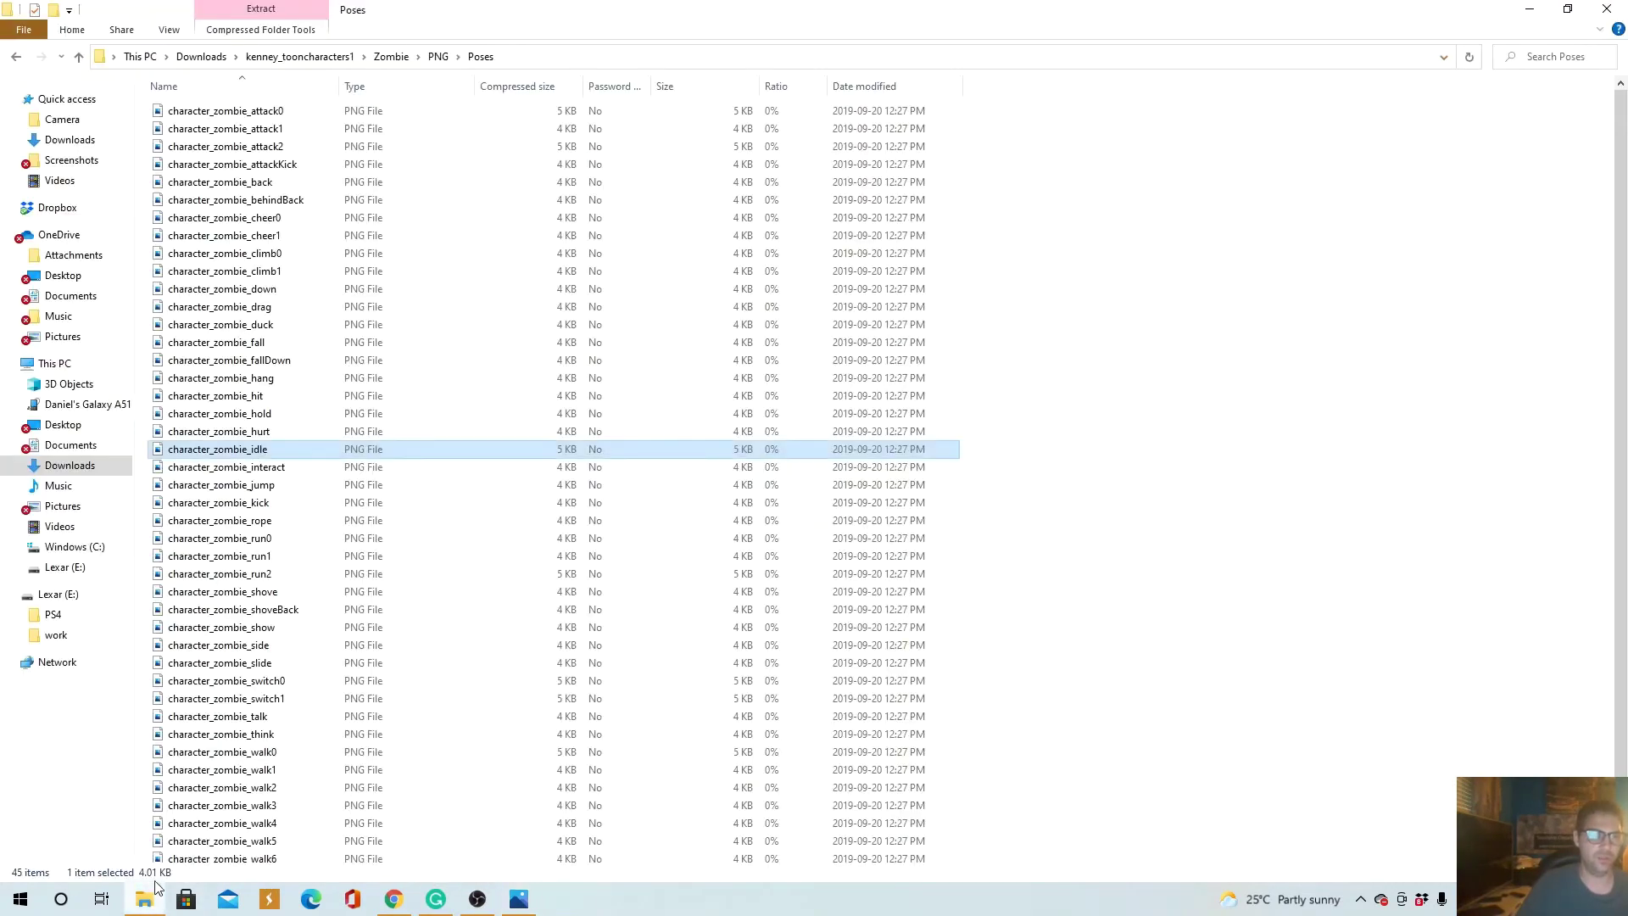
click(73, 146)
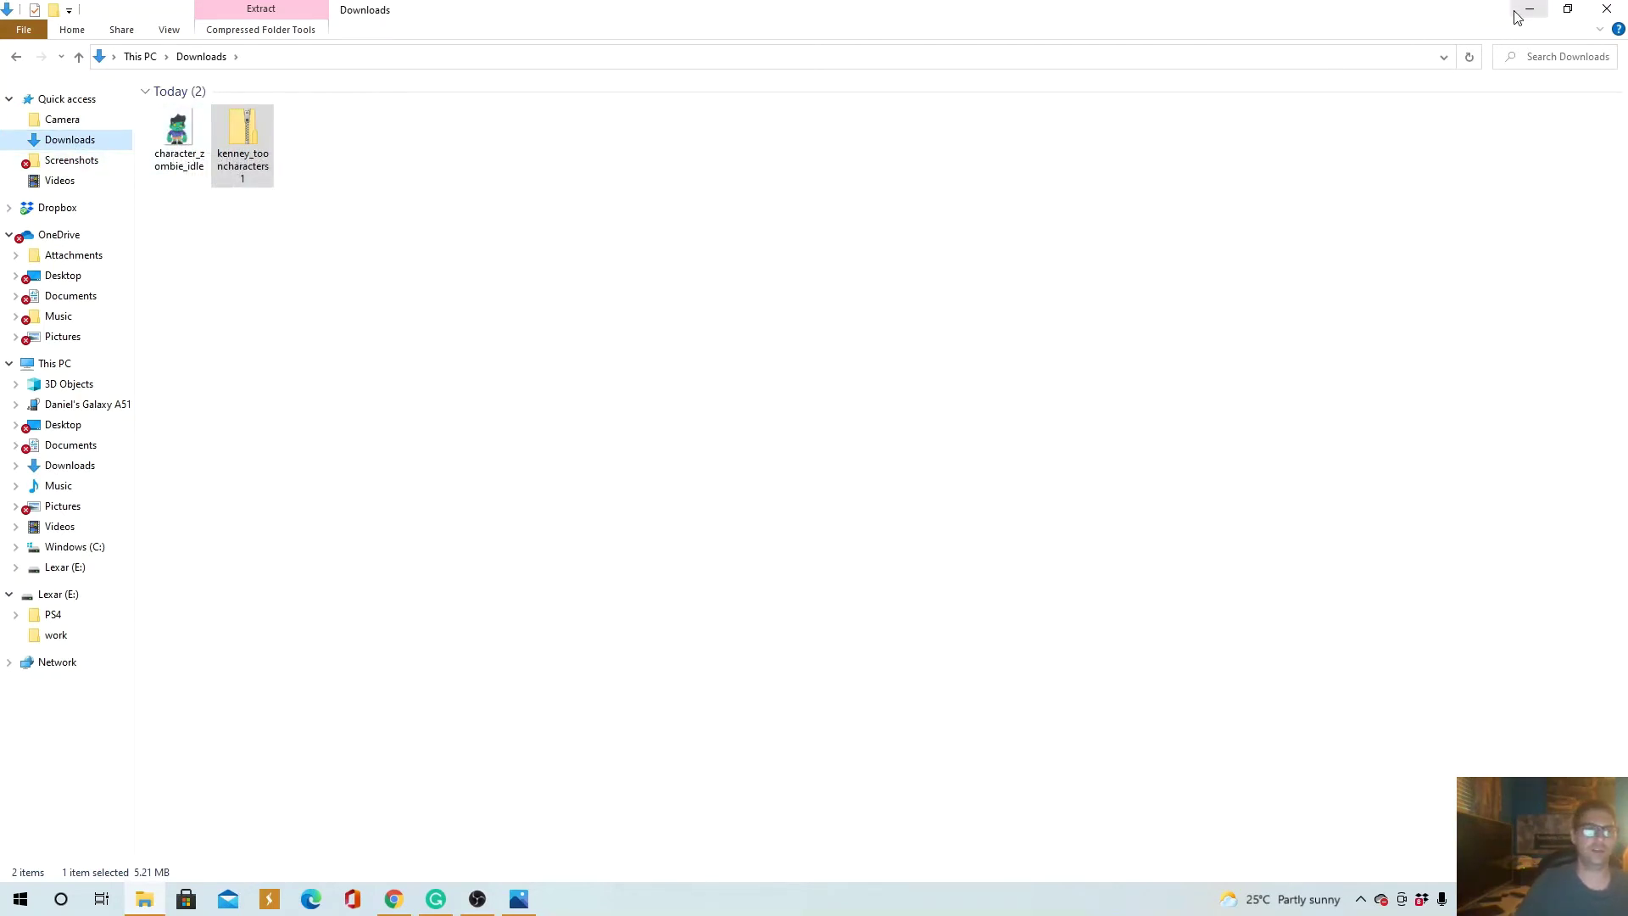
mouse_move(169, 144)
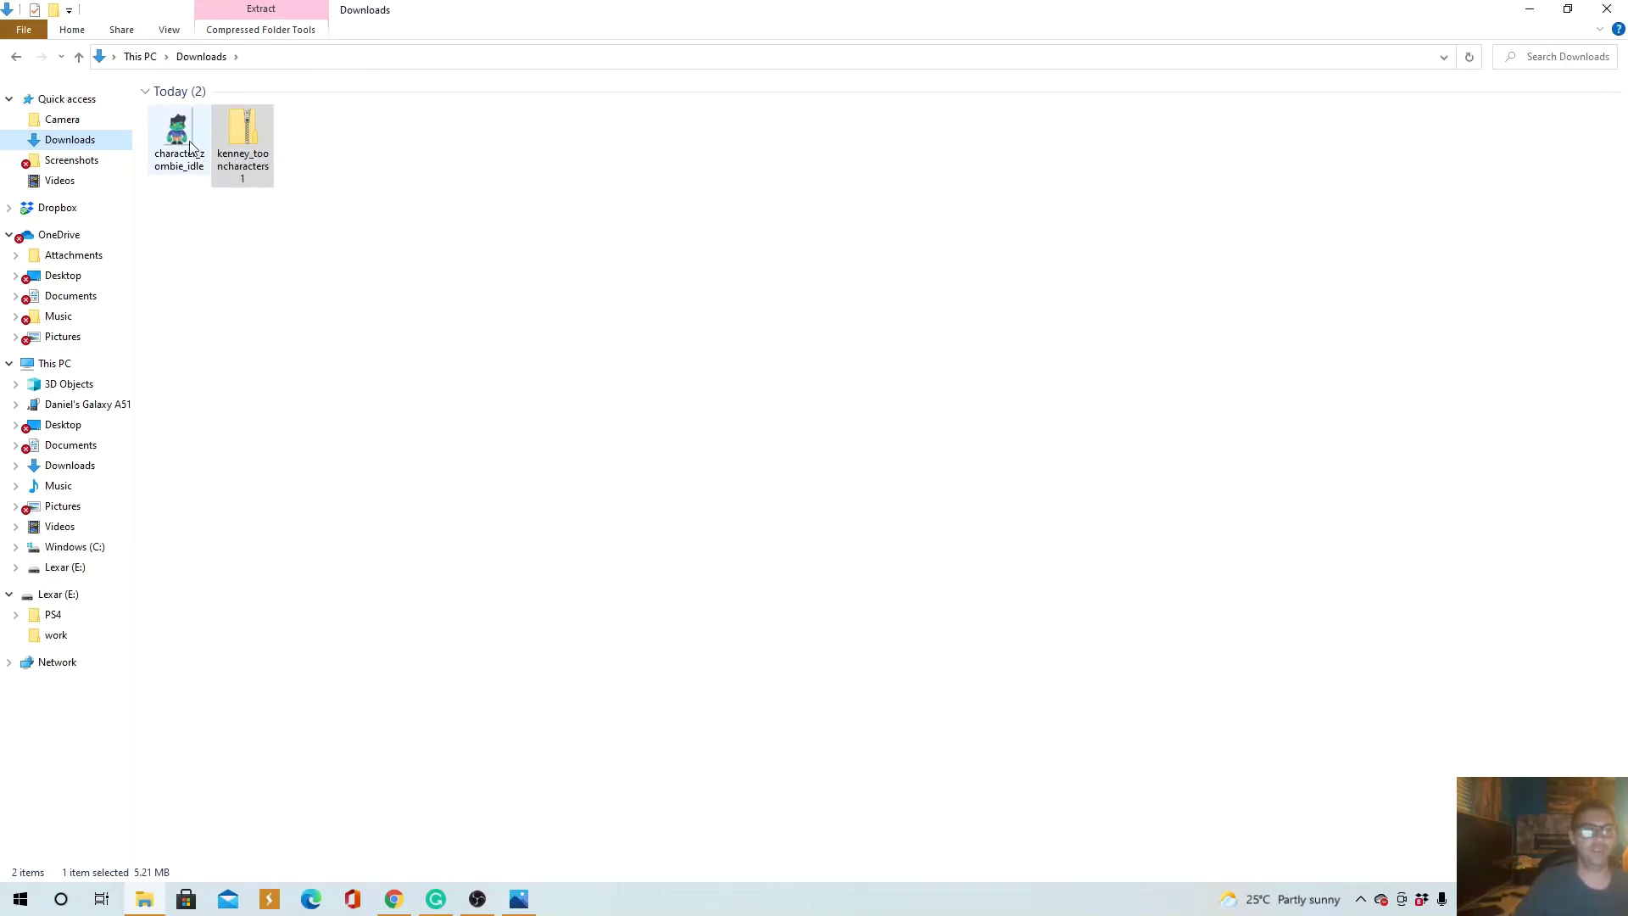
click(1529, 10)
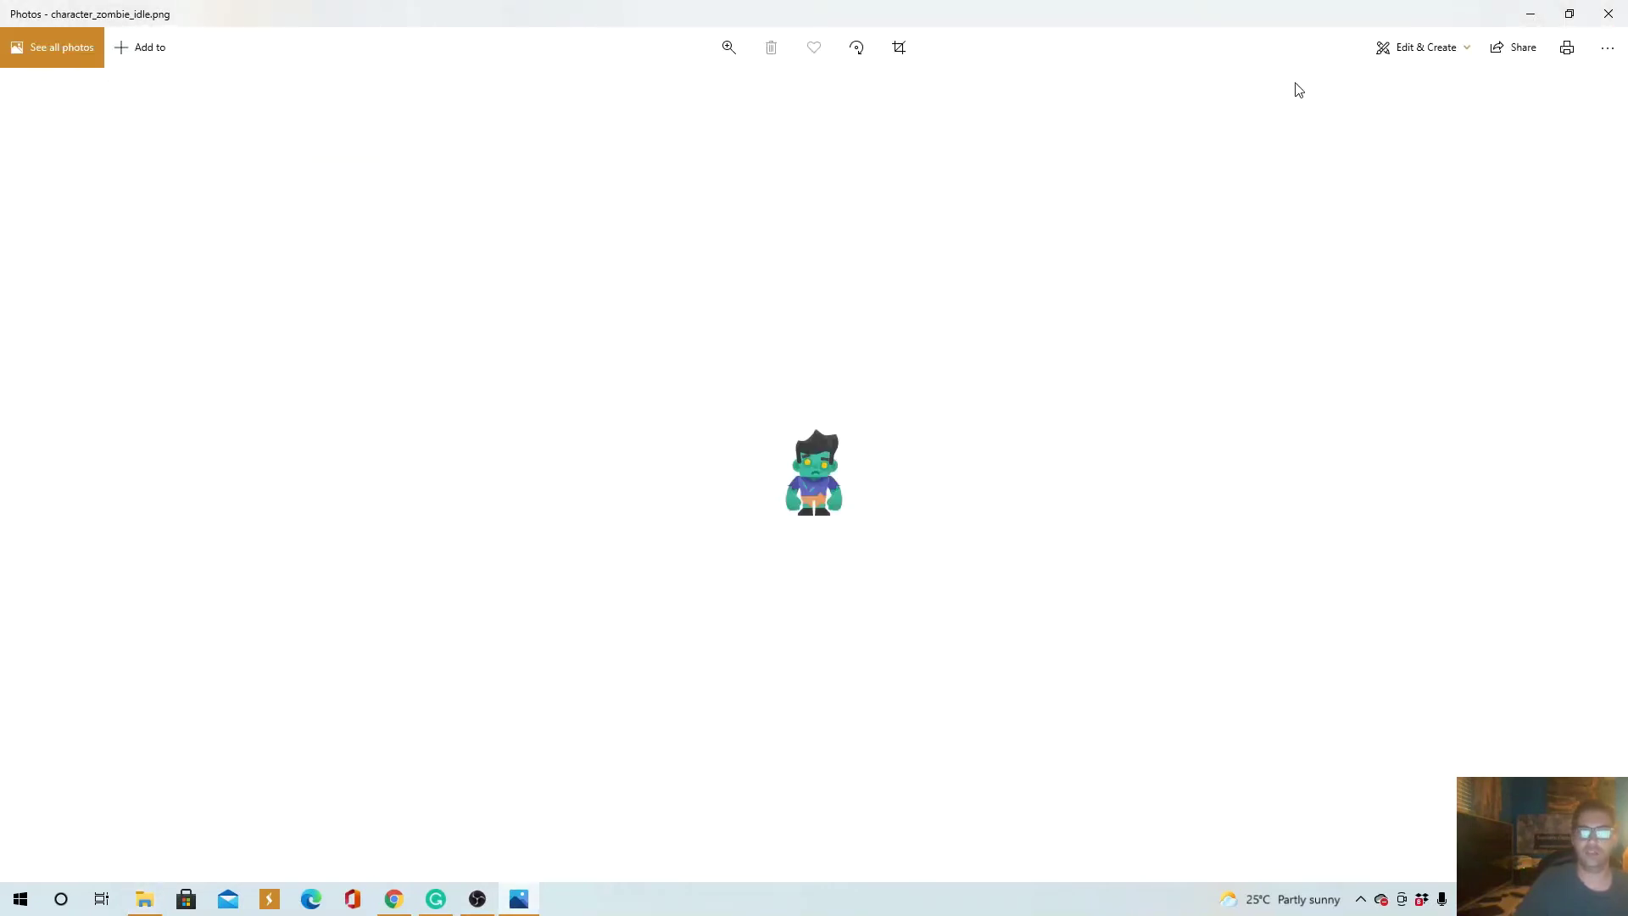
click(1609, 14)
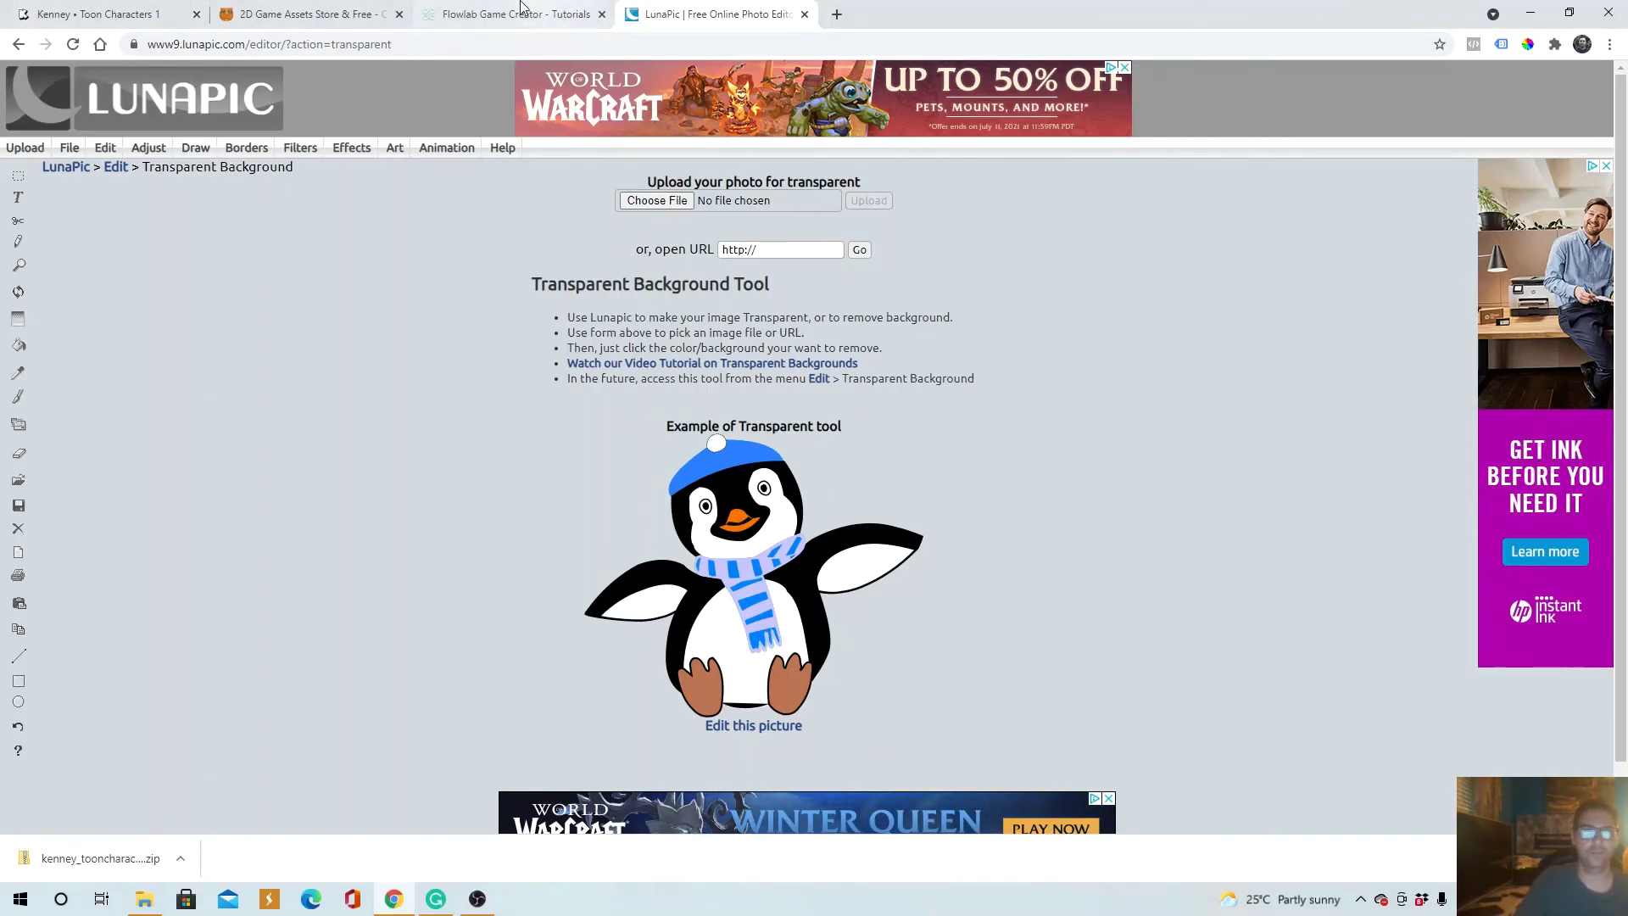
Step: Browse CraftPix.net's free Backgrounds, then return to the Flowlab level
click(263, 9)
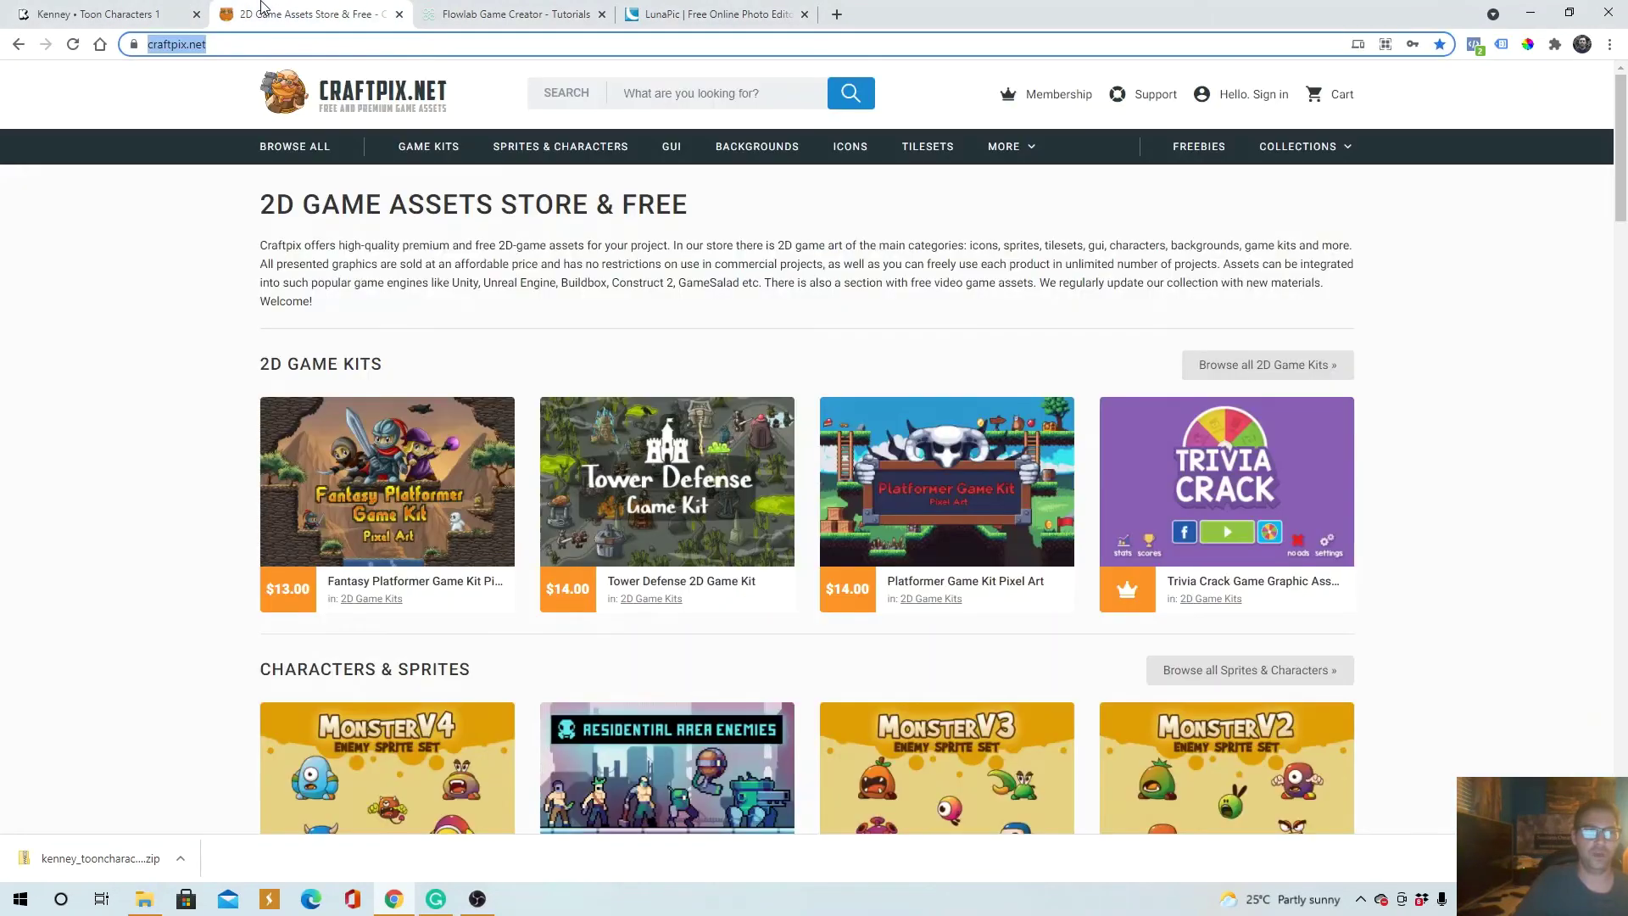
click(148, 350)
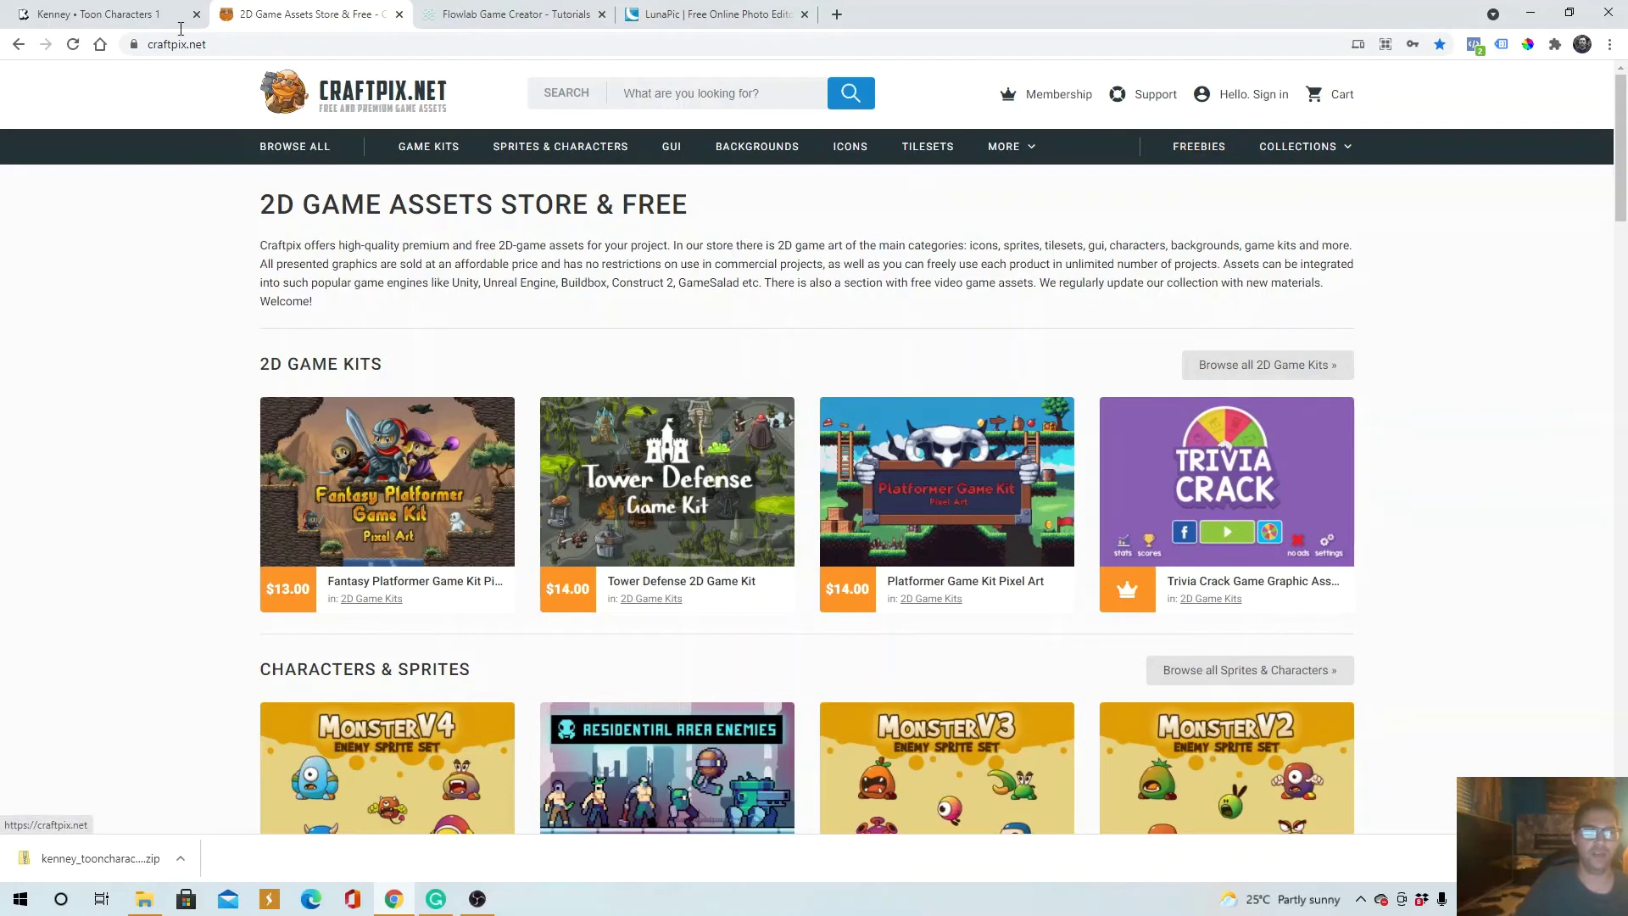
click(1201, 158)
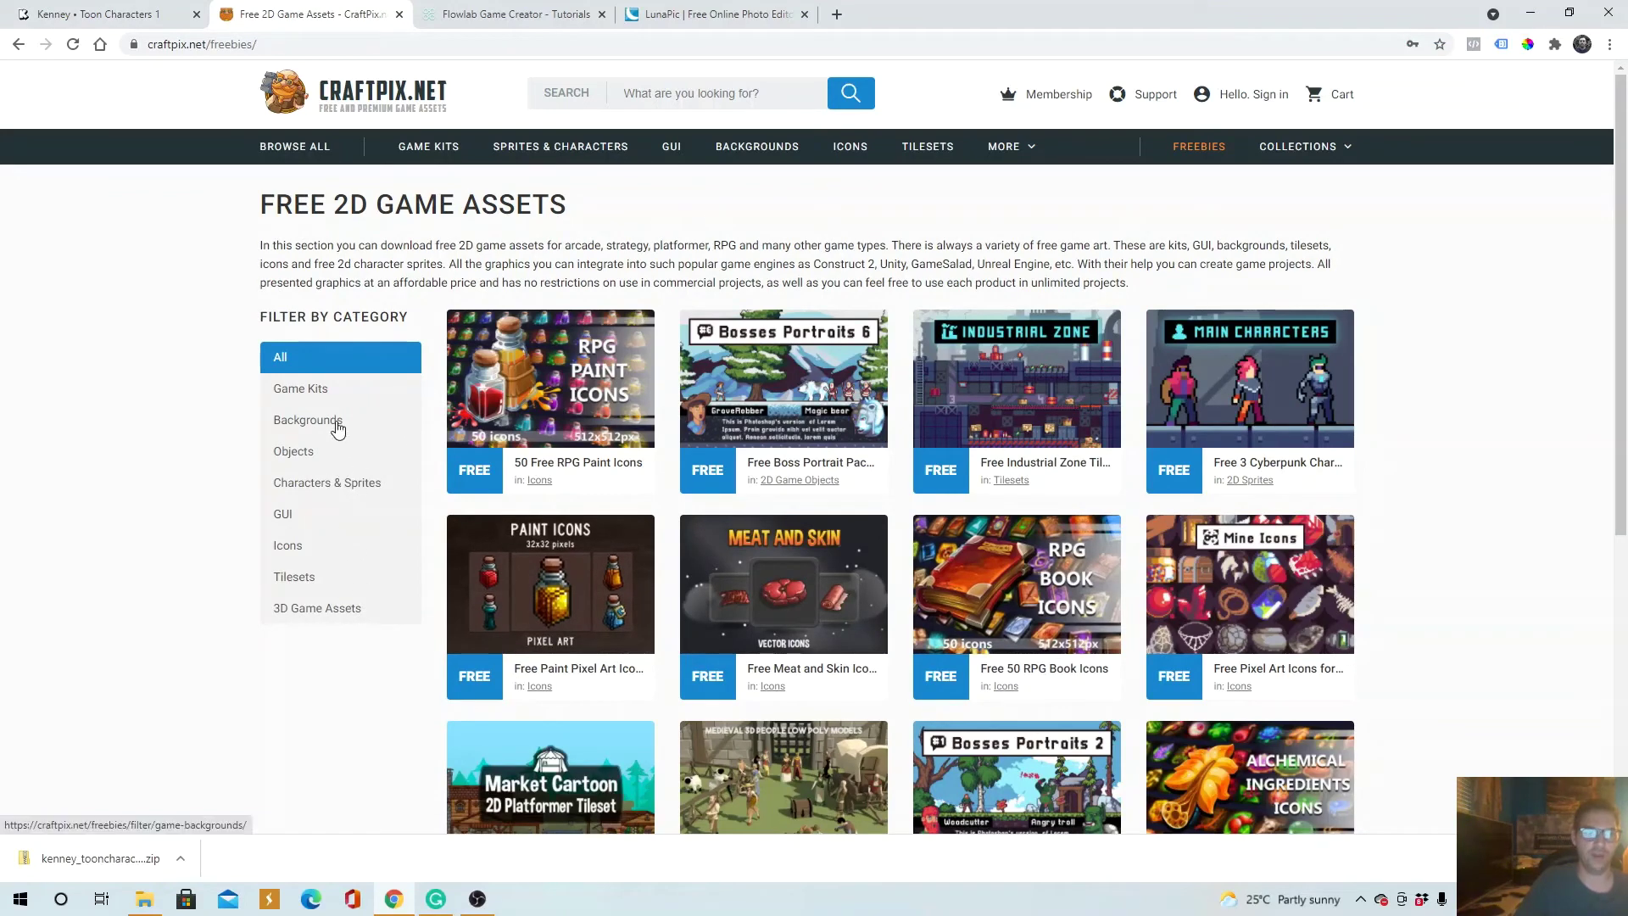
click(311, 457)
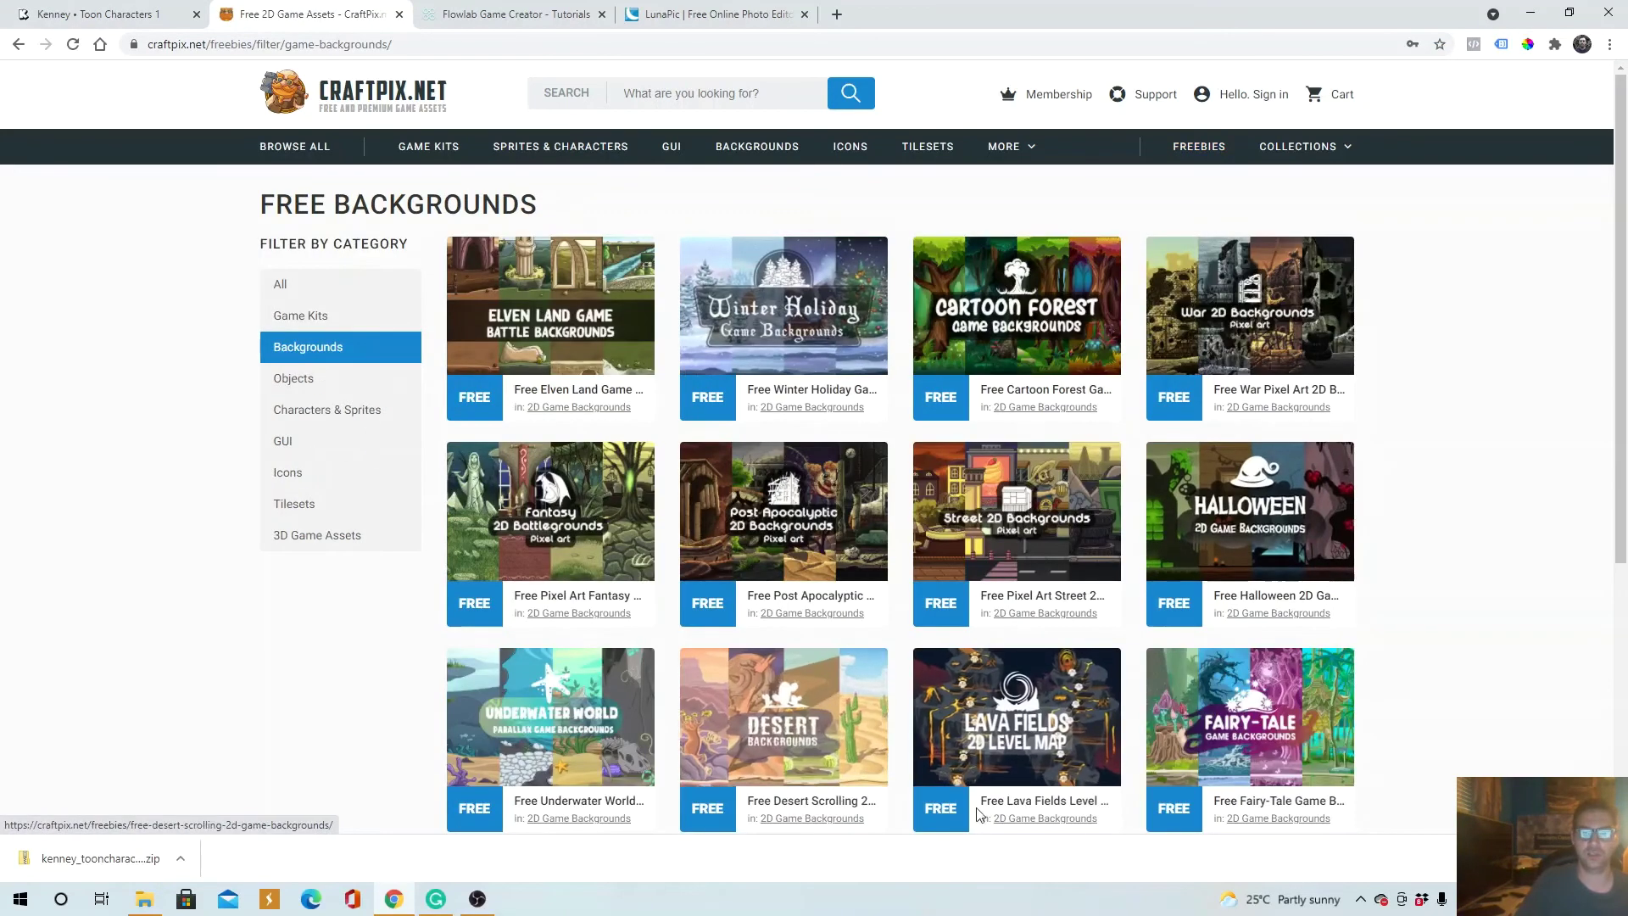
click(500, 10)
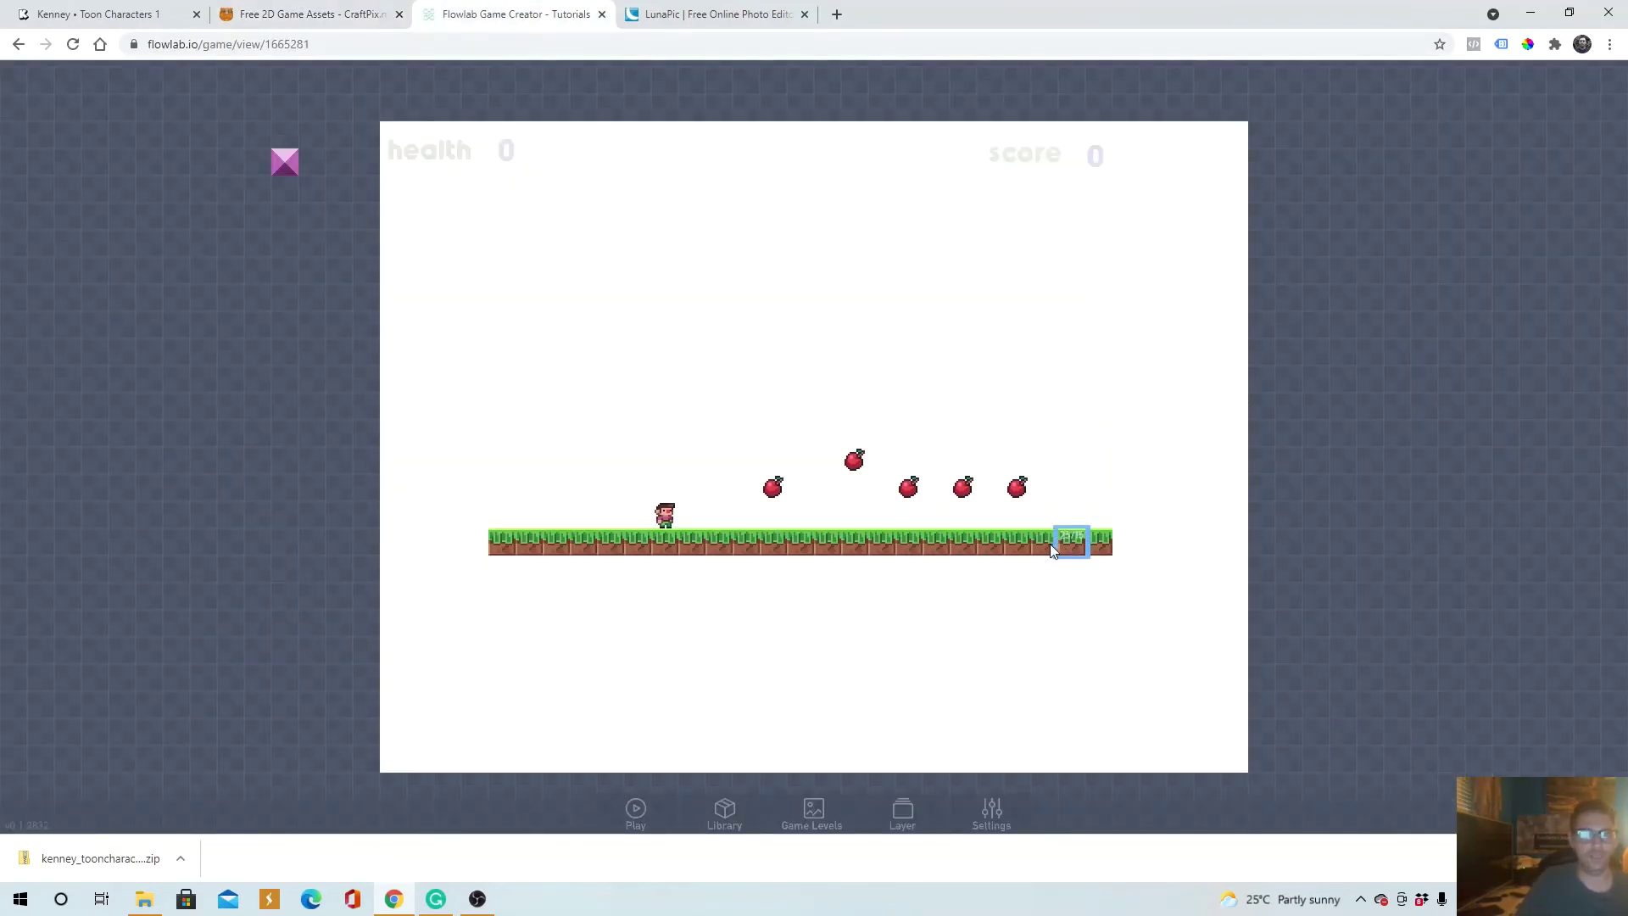
Step: Create a new object in an empty cell and name its type 'zombie char'
click(711, 294)
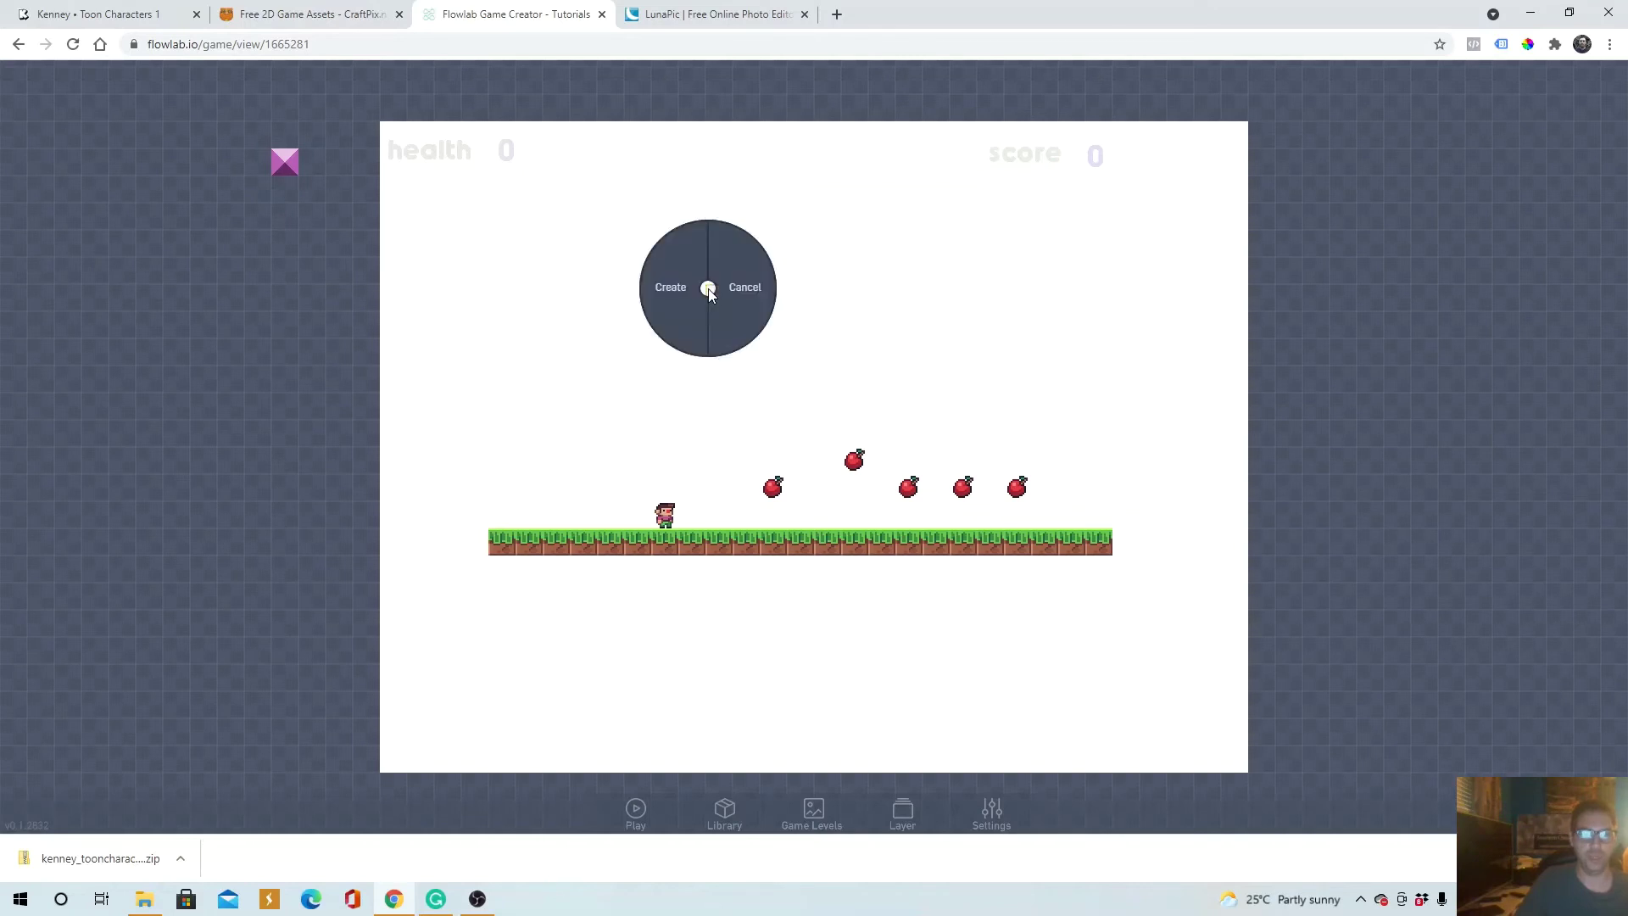
click(680, 288)
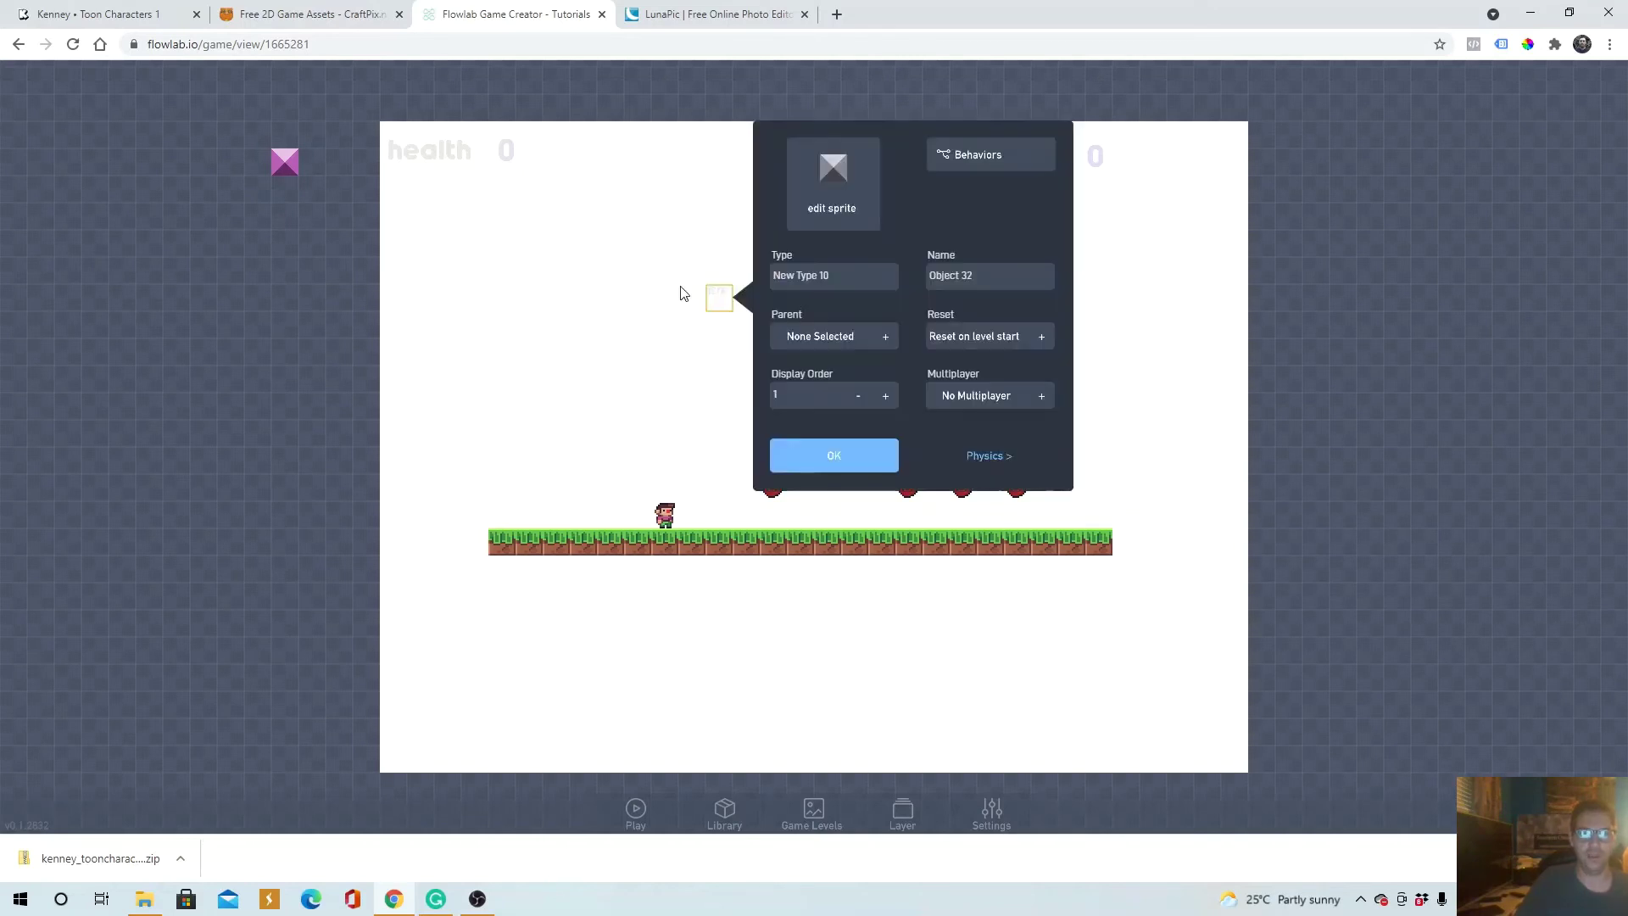
click(834, 280)
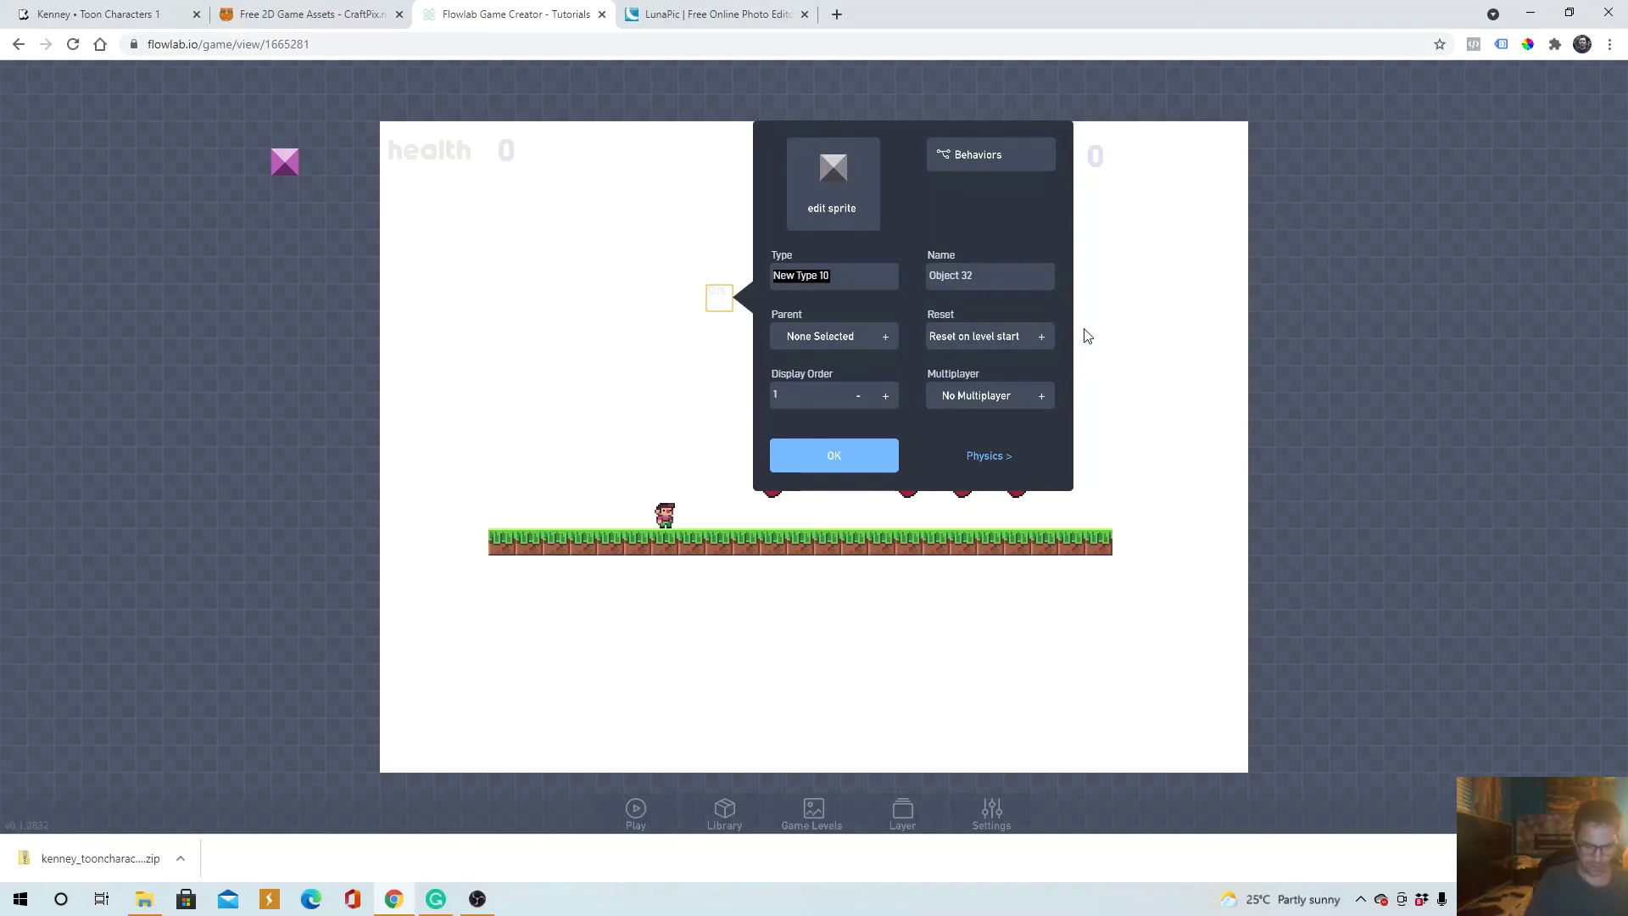
text(zo)
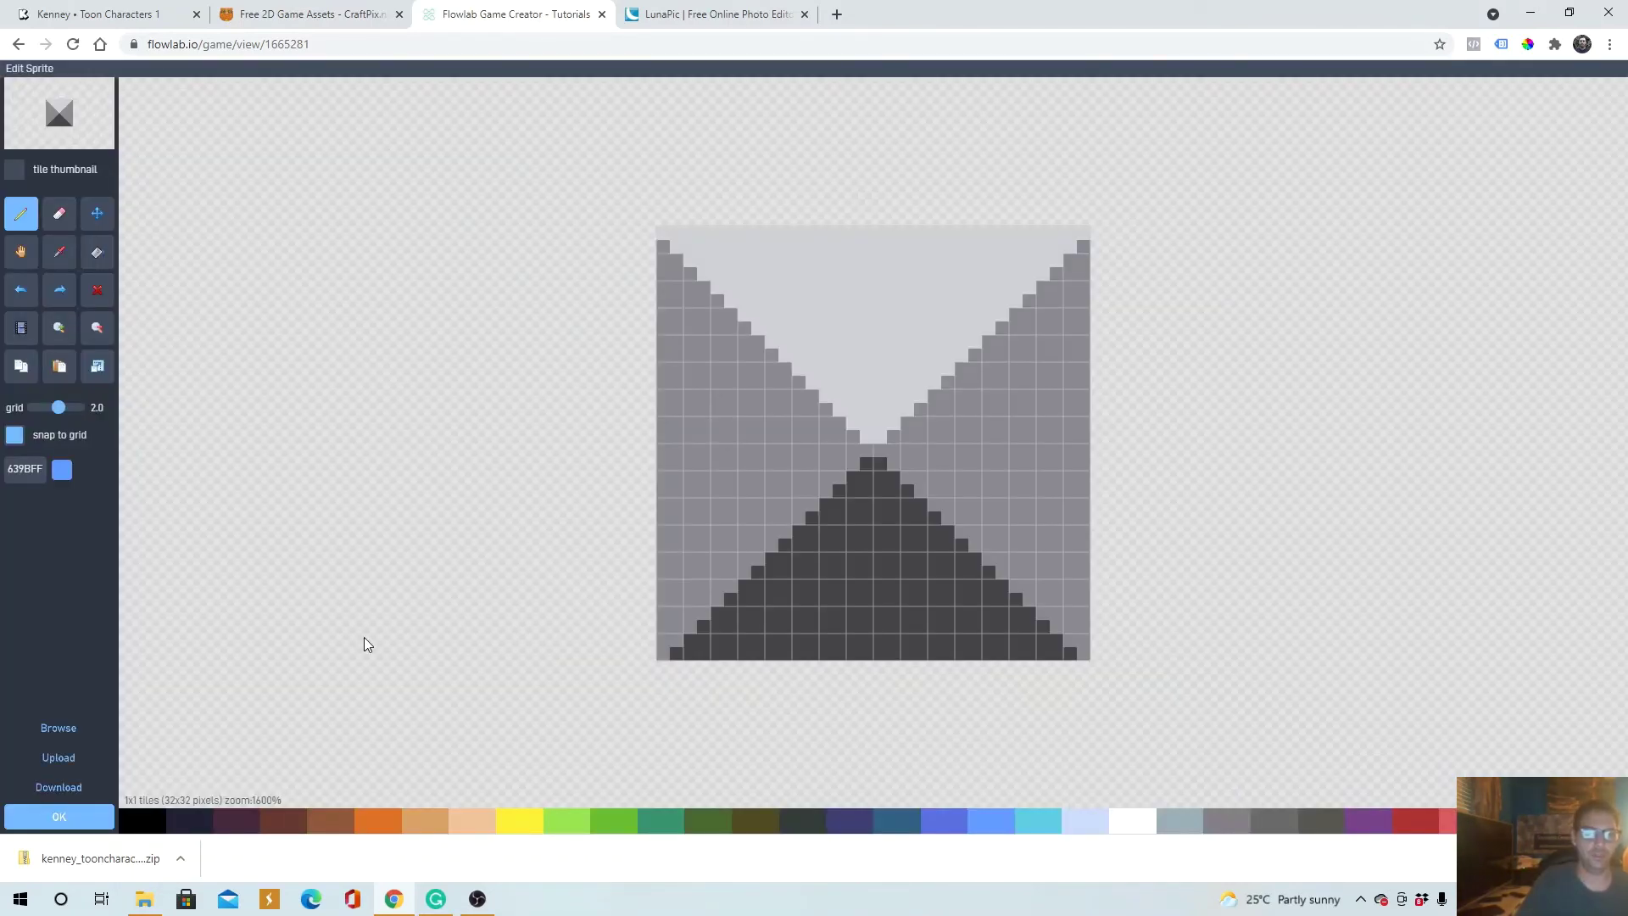
Step: Upload character_zombie_idle.png as the object's sprite
click(65, 762)
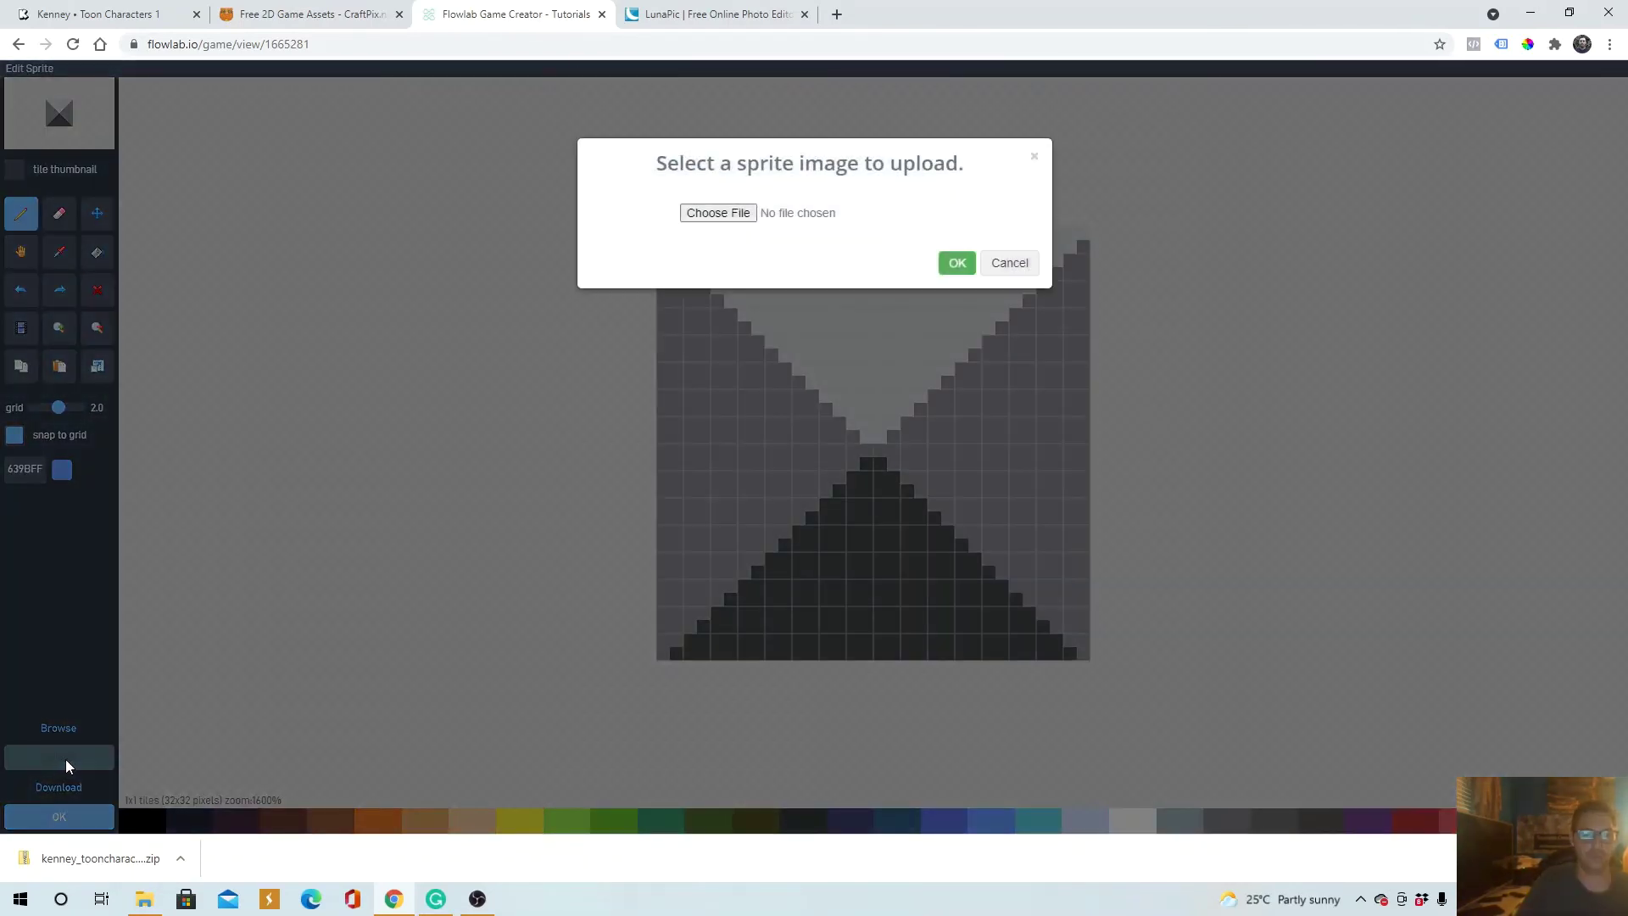
click(709, 216)
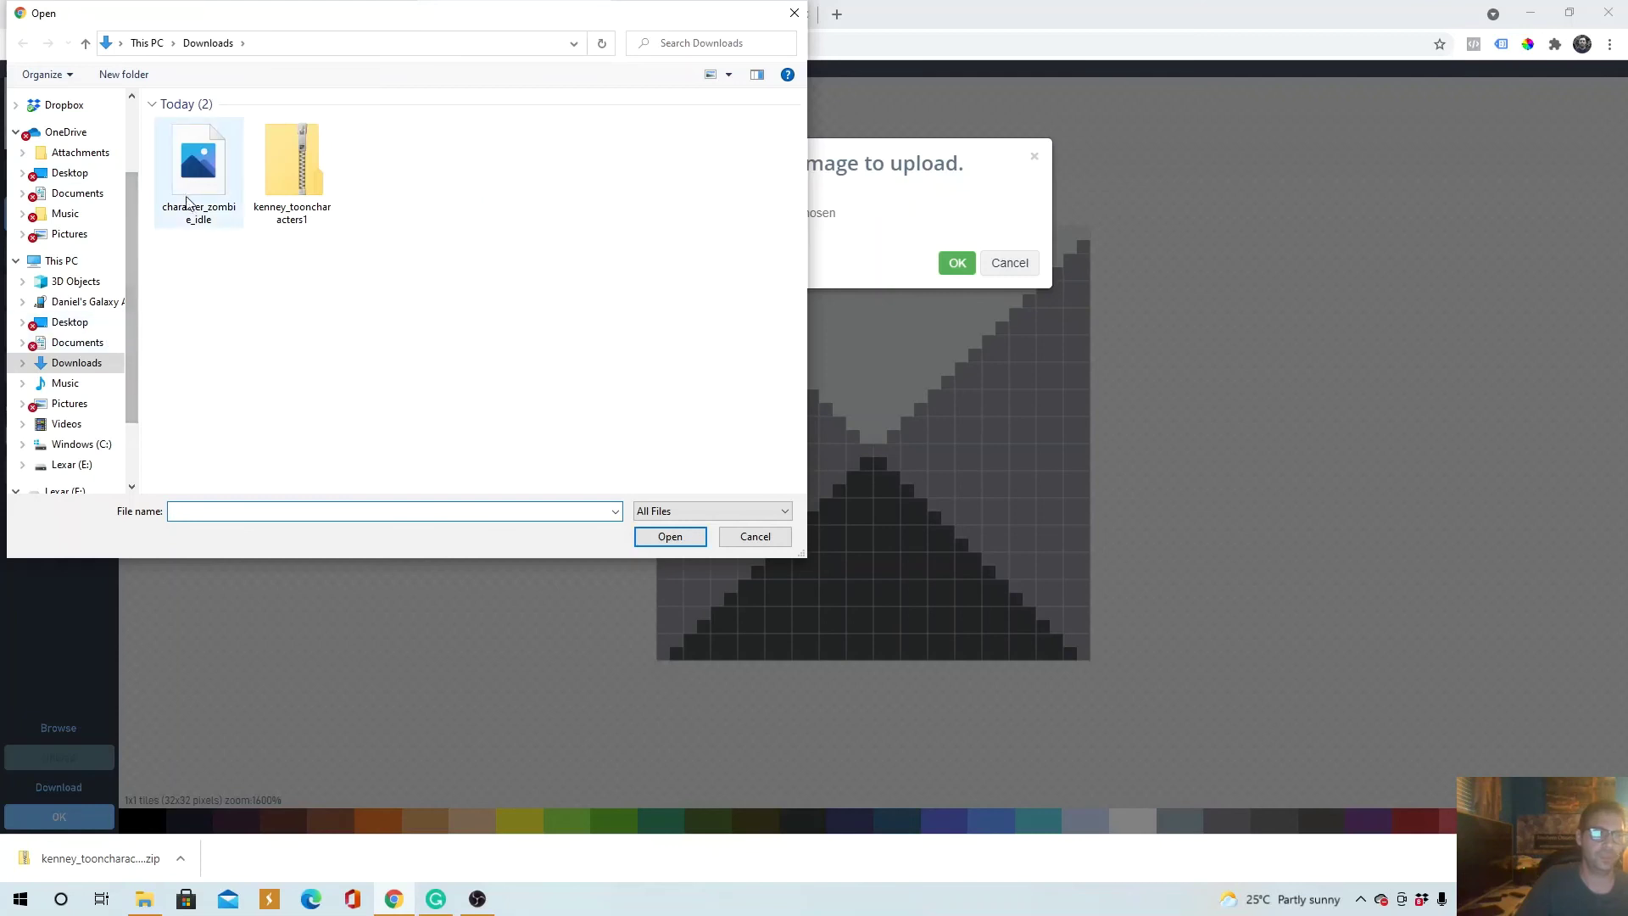
double_click(198, 165)
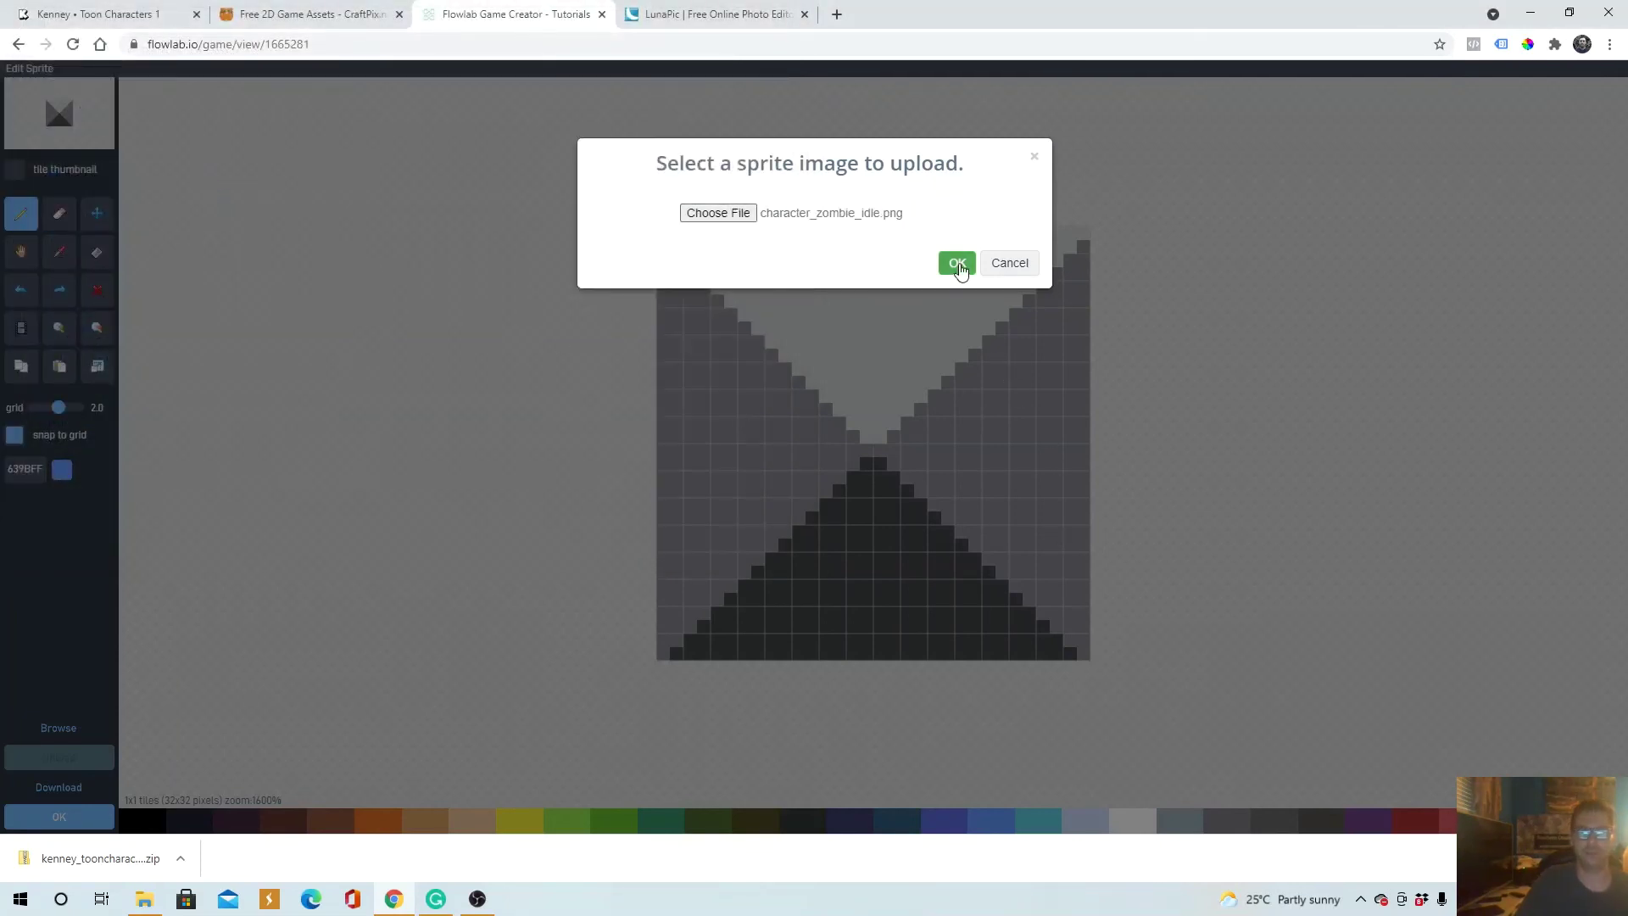
click(958, 264)
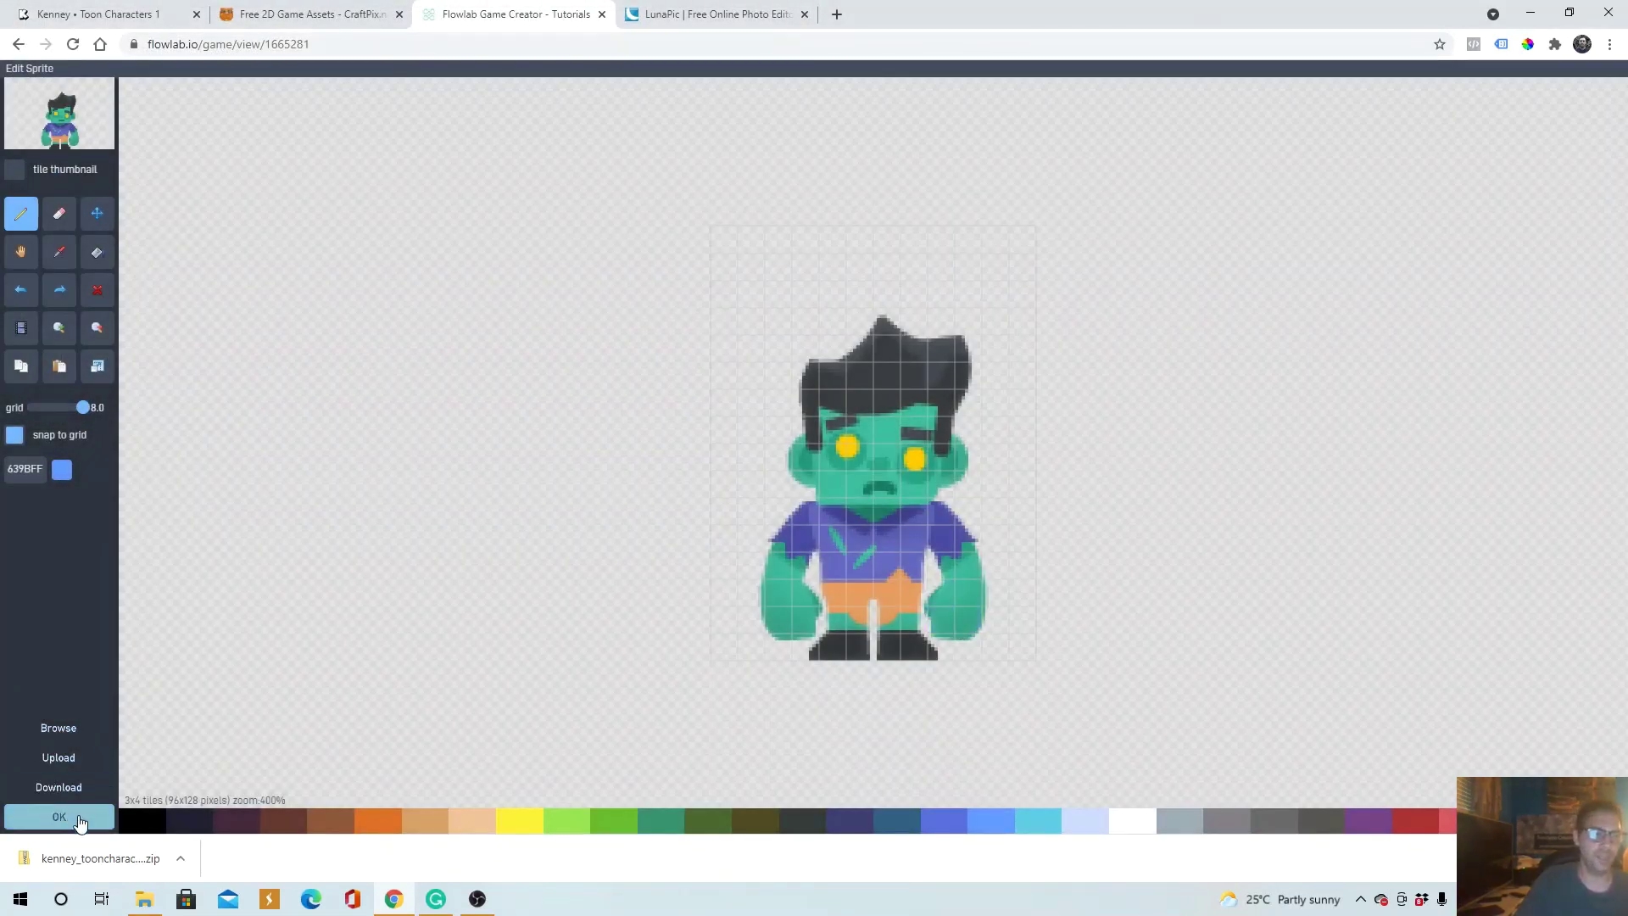
click(80, 819)
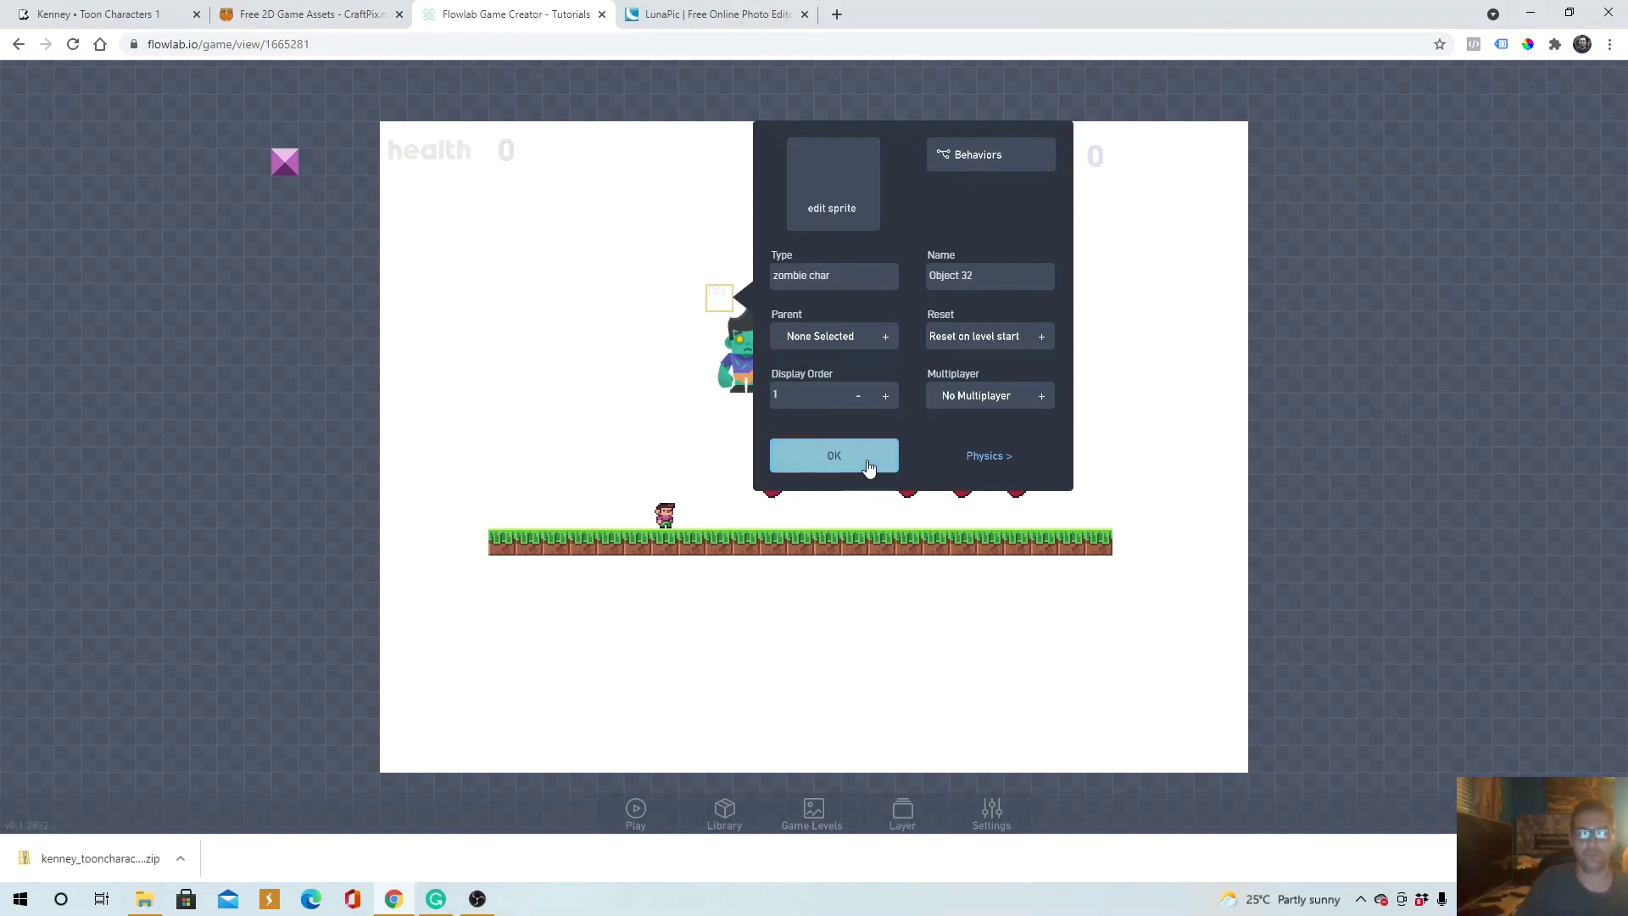
Step: Confirm the object and place the zombie just above the grass, left of the player
click(834, 456)
drag(754, 375, 520, 437)
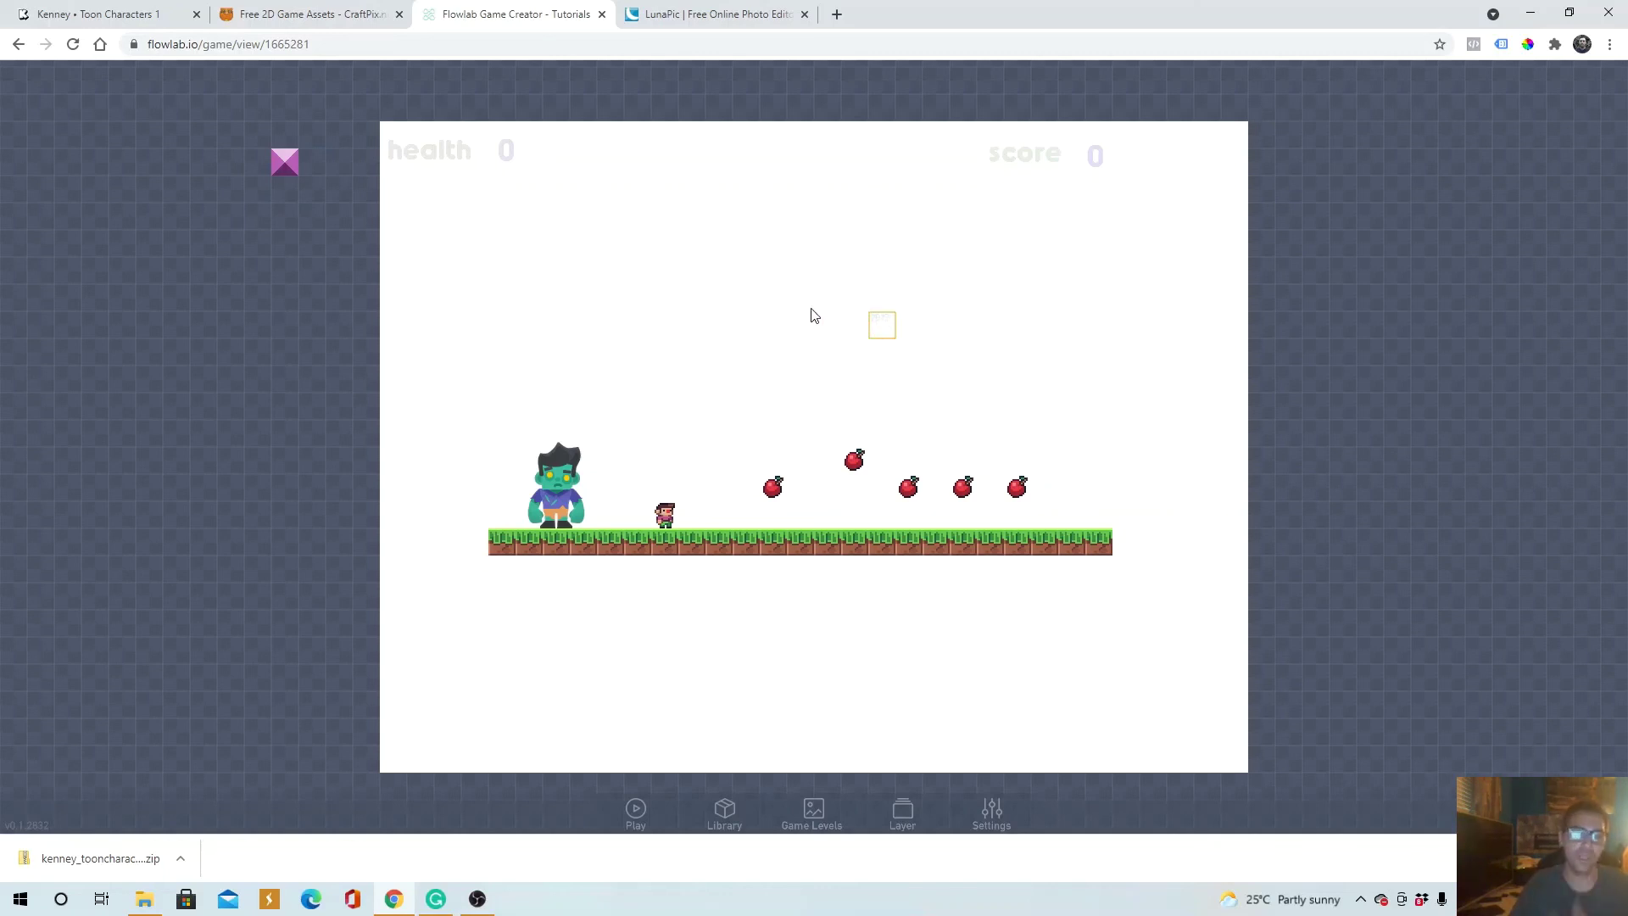
drag(565, 486, 590, 441)
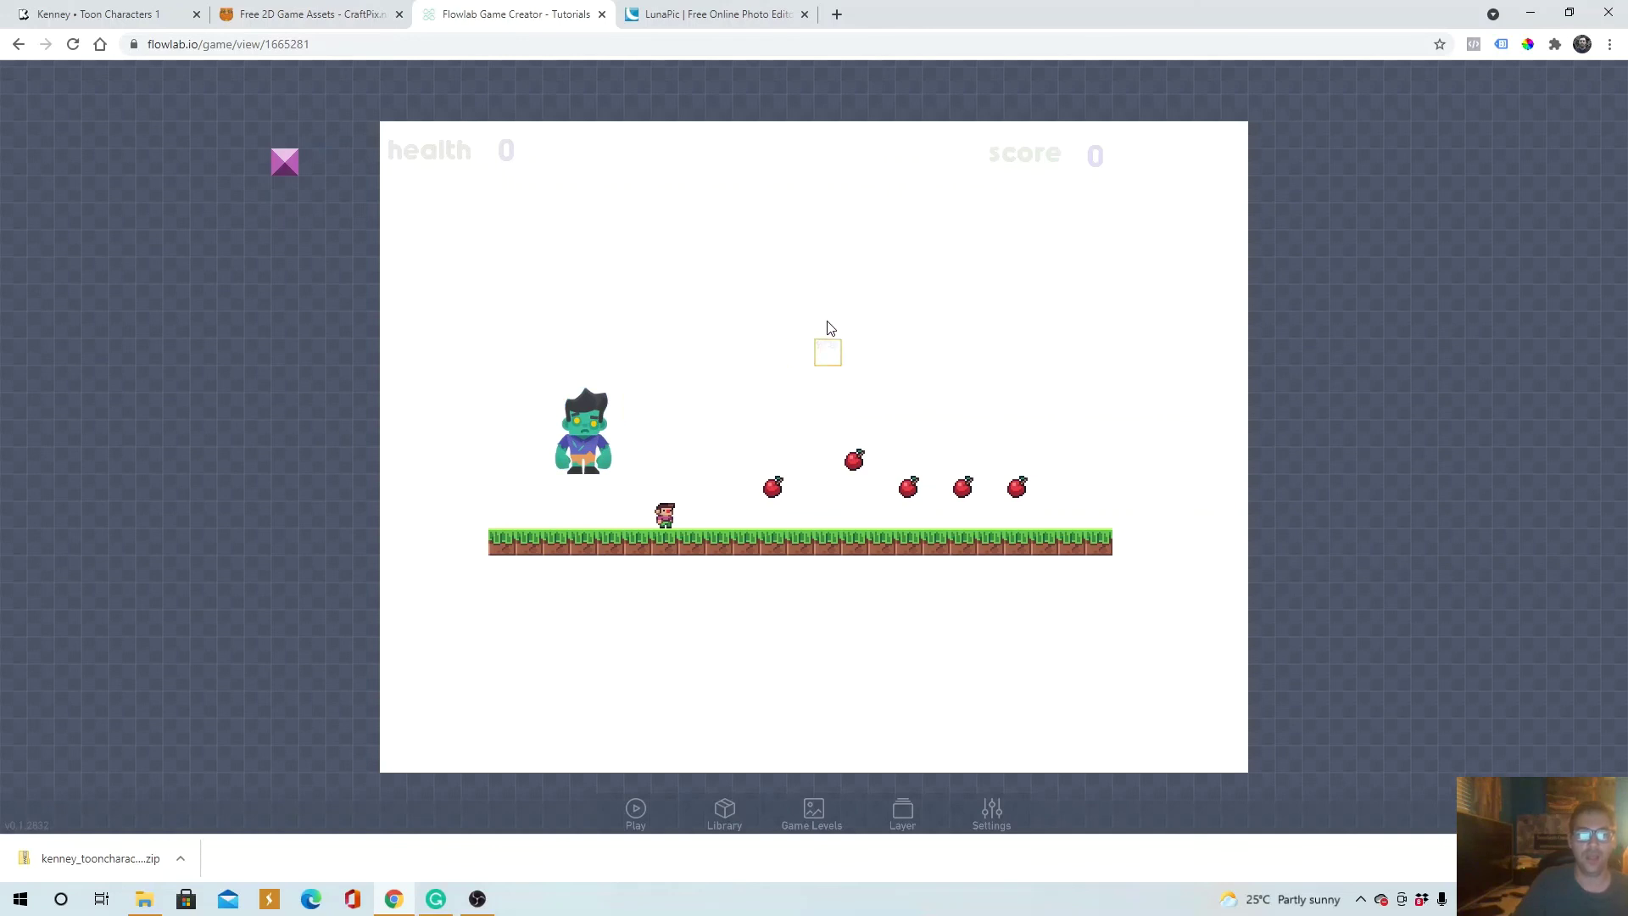